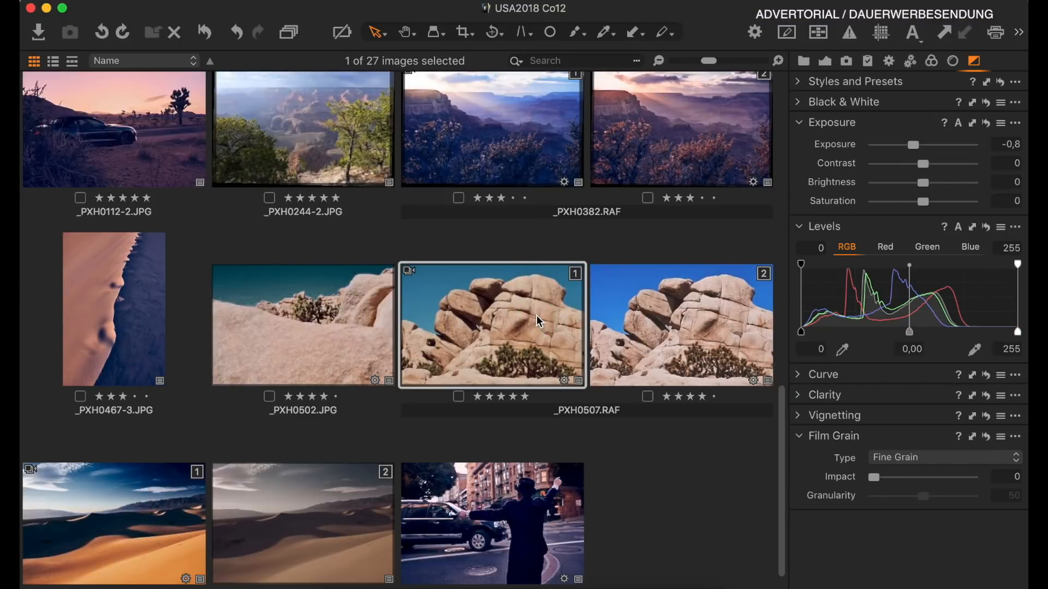
Create a new variant of the rock formation image _PXH0507.RAF and open it in the single-image viewer
{"action": "right_click", "coordinate": [537, 316]}
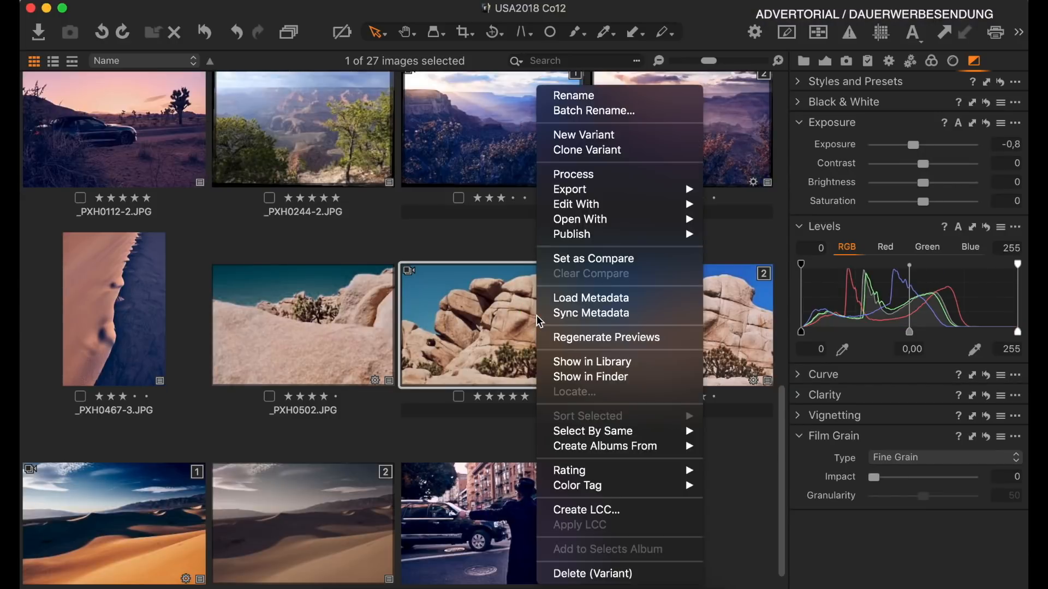
{"action": "left_click", "coordinate": [580, 141]}
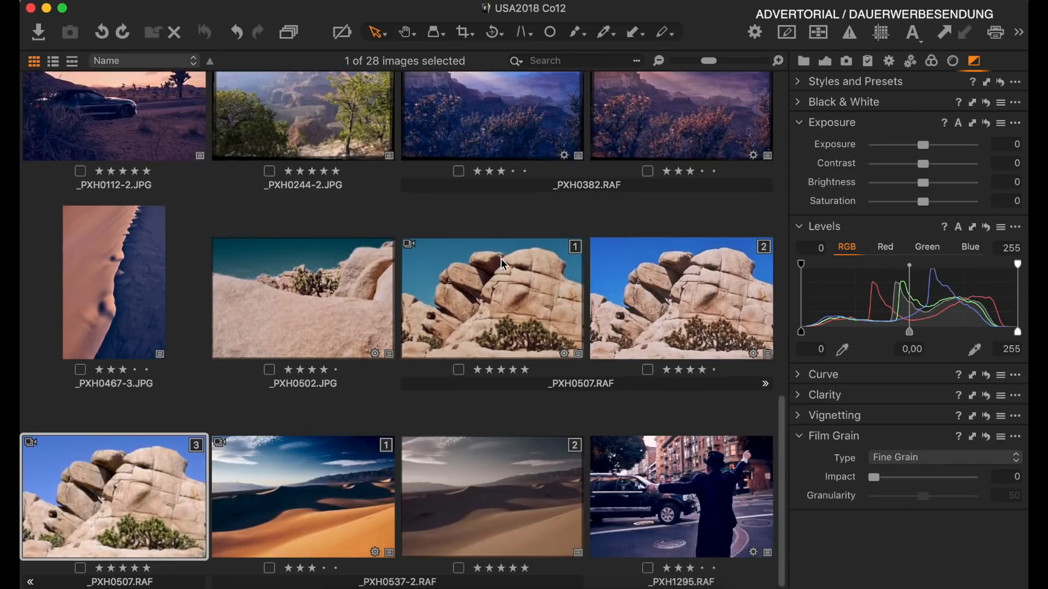
{"action": "double_click", "coordinate": [126, 481]}
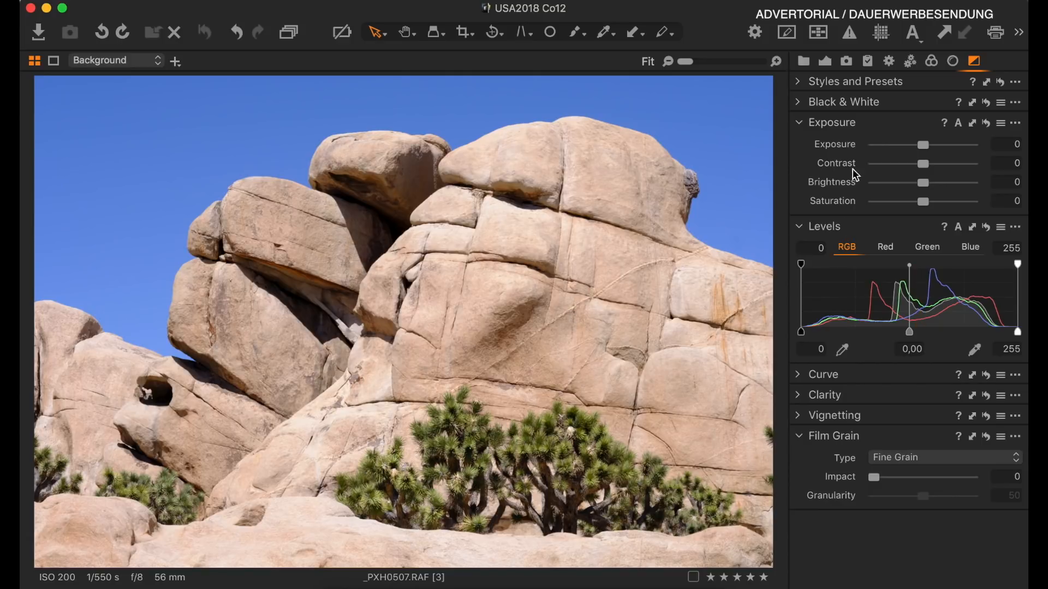
Enable Black & White and set the color sensitivity to Green -100, Yellow -88 and Blue -66
{"action": "left_click", "coordinate": [800, 103]}
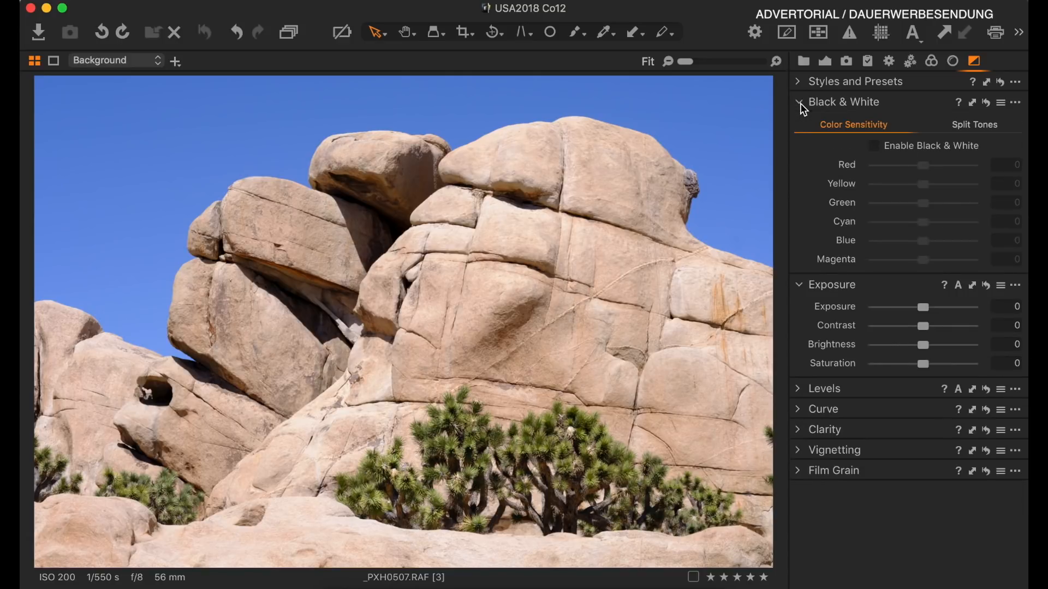
{"action": "left_click", "coordinate": [873, 146]}
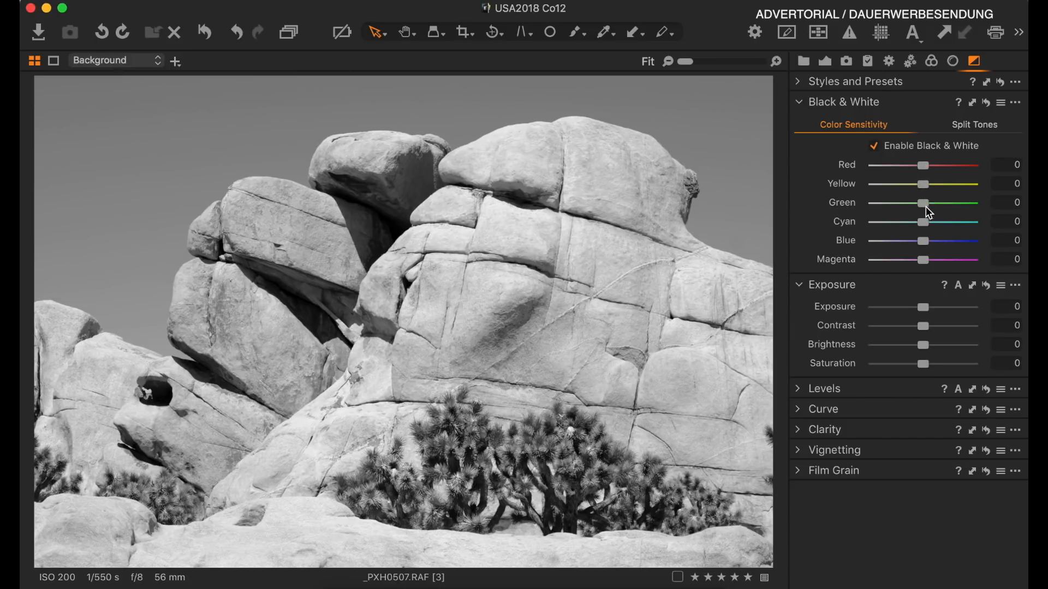
{"action": "left_click_drag", "start_coordinate": [924, 204], "coordinate": [881, 189]}
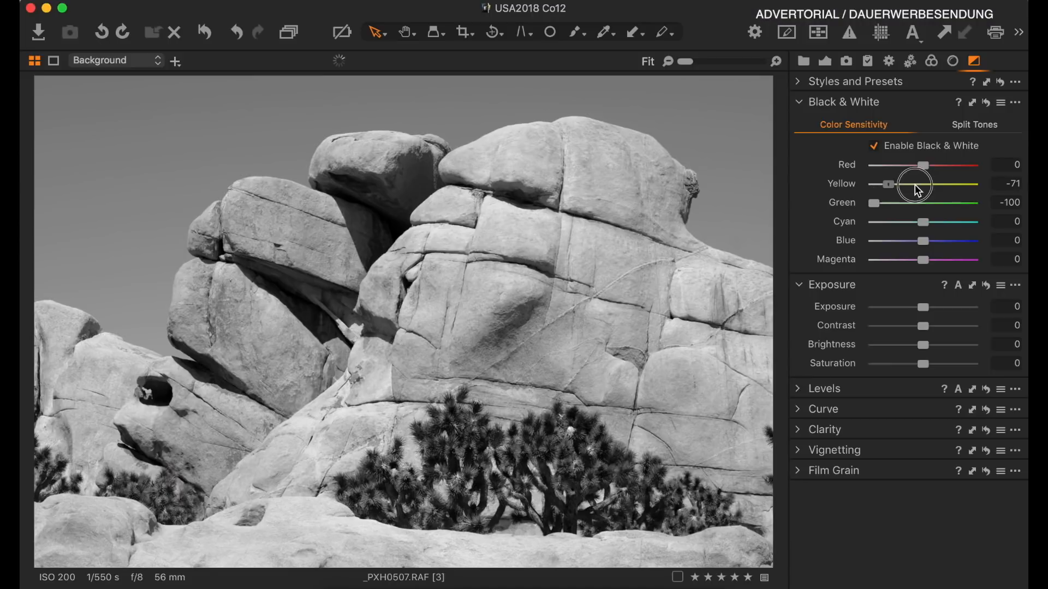
{"action": "left_click_drag", "start_coordinate": [927, 183], "coordinate": [880, 186]}
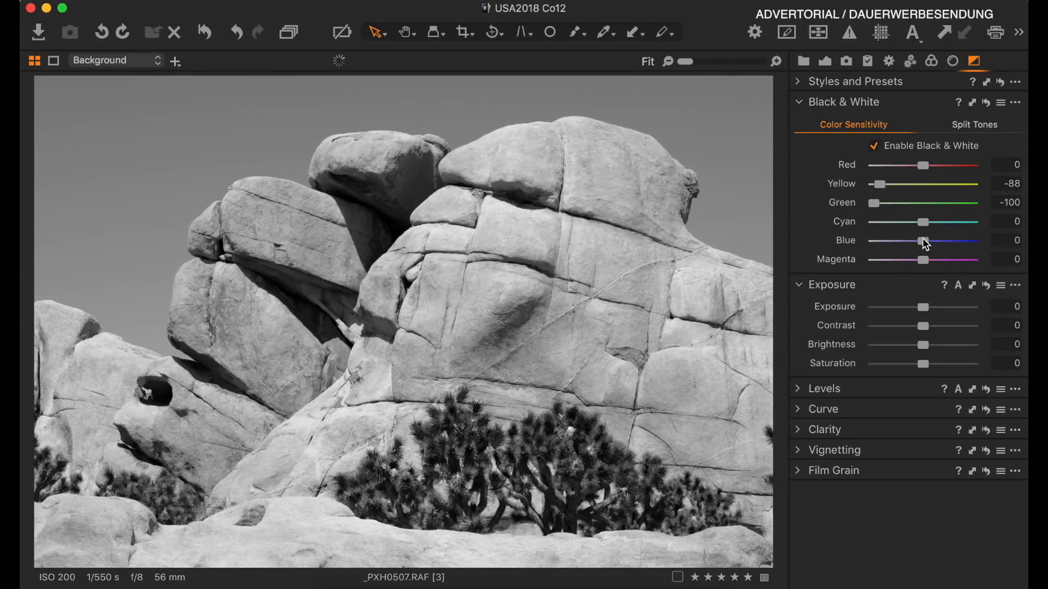
{"action": "left_click_drag", "start_coordinate": [922, 242], "coordinate": [958, 240]}
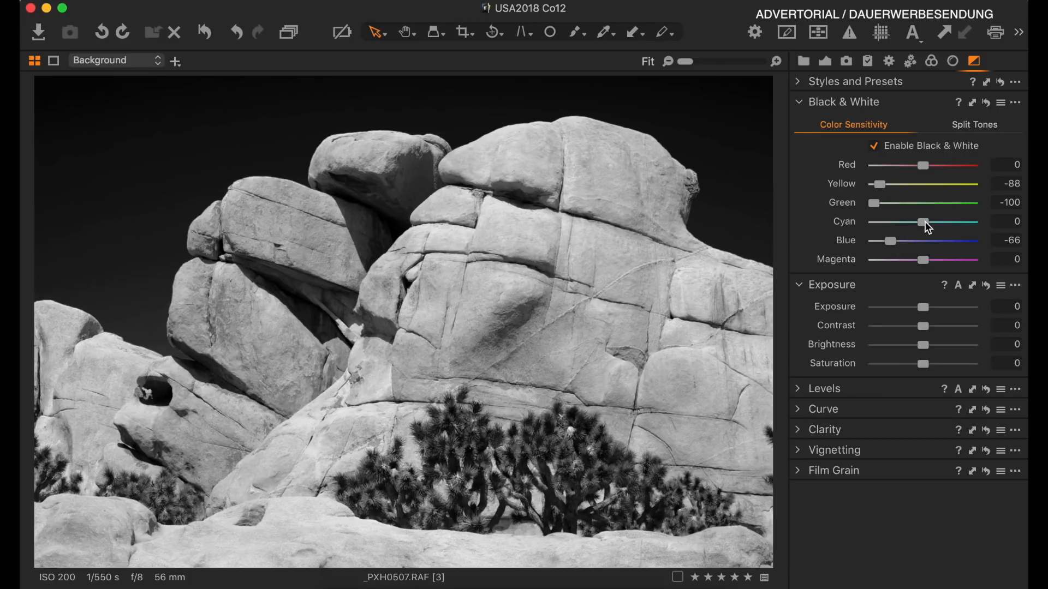
{"action": "left_click", "coordinate": [925, 228]}
Set Structure to 38 and Clarity to 21 with the Natural method, judging the effect on the yucca trees at 100%
{"action": "scroll", "coordinate": [477, 439], "scroll_direction": "up", "scroll_amount": 5}
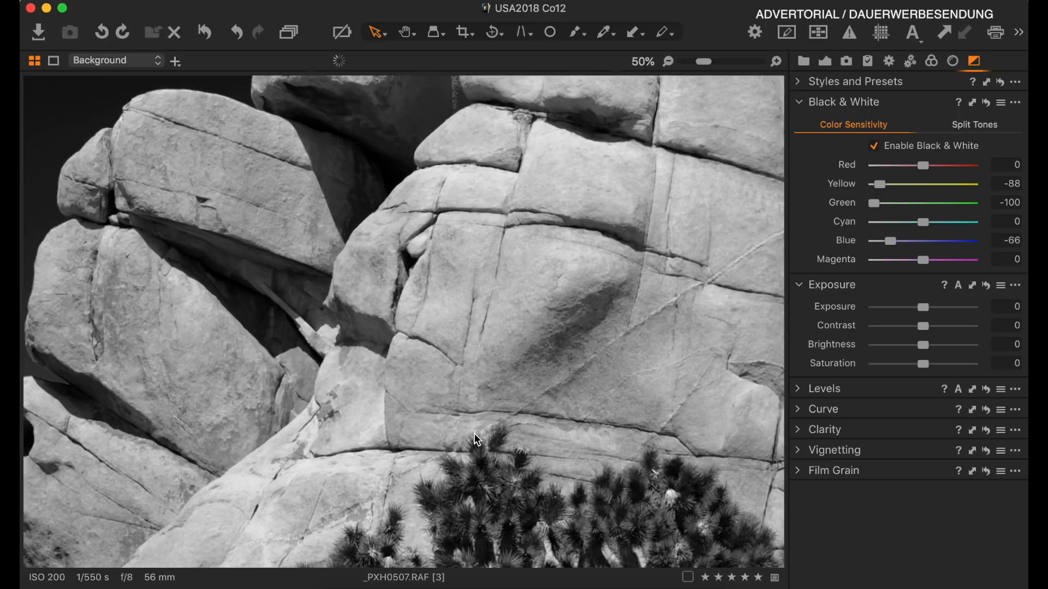
{"action": "scroll", "coordinate": [386, 451], "scroll_direction": "down", "scroll_amount": 10}
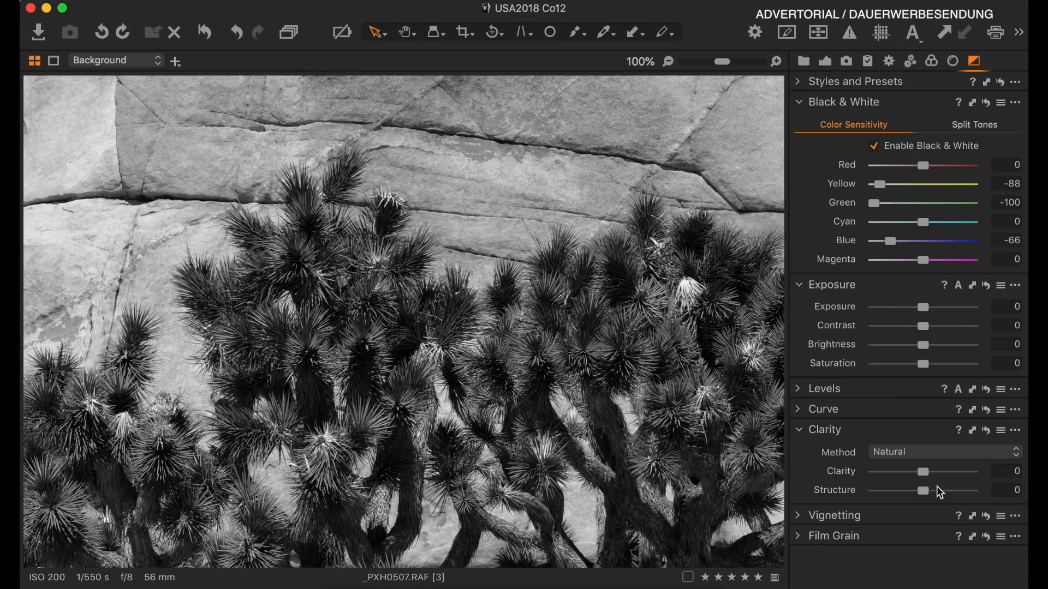
{"action": "left_click", "coordinate": [940, 491]}
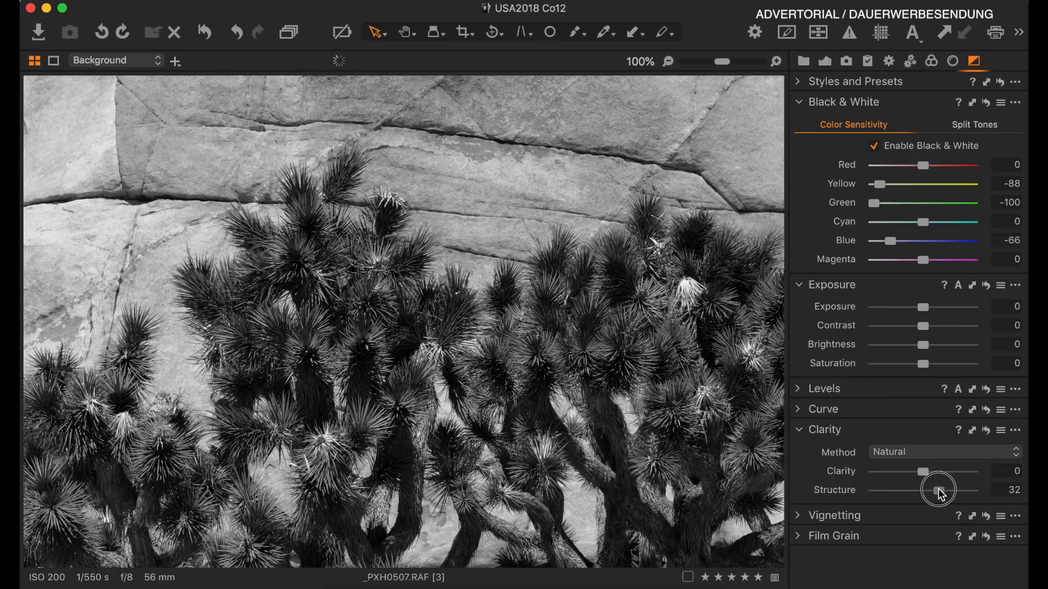
{"action": "left_click_drag", "start_coordinate": [941, 492], "coordinate": [934, 473]}
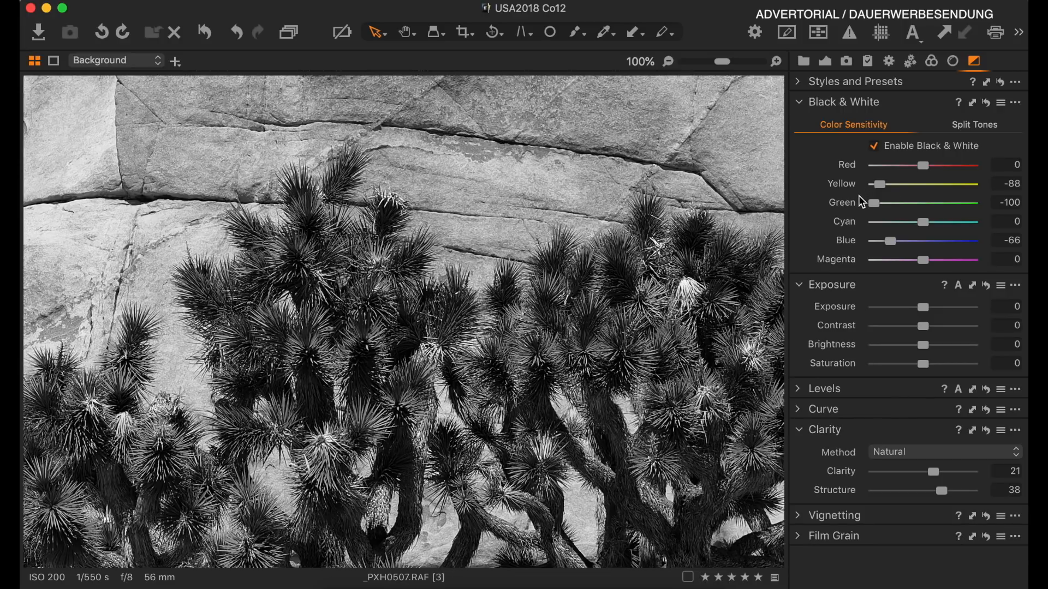
Examine the trees and rock texture at 100% with the tools hidden, and return to the full image with the tools shown
{"action": "key", "text": "super+t"}
{"action": "scroll", "coordinate": [692, 188], "scroll_direction": "down", "scroll_amount": 3}
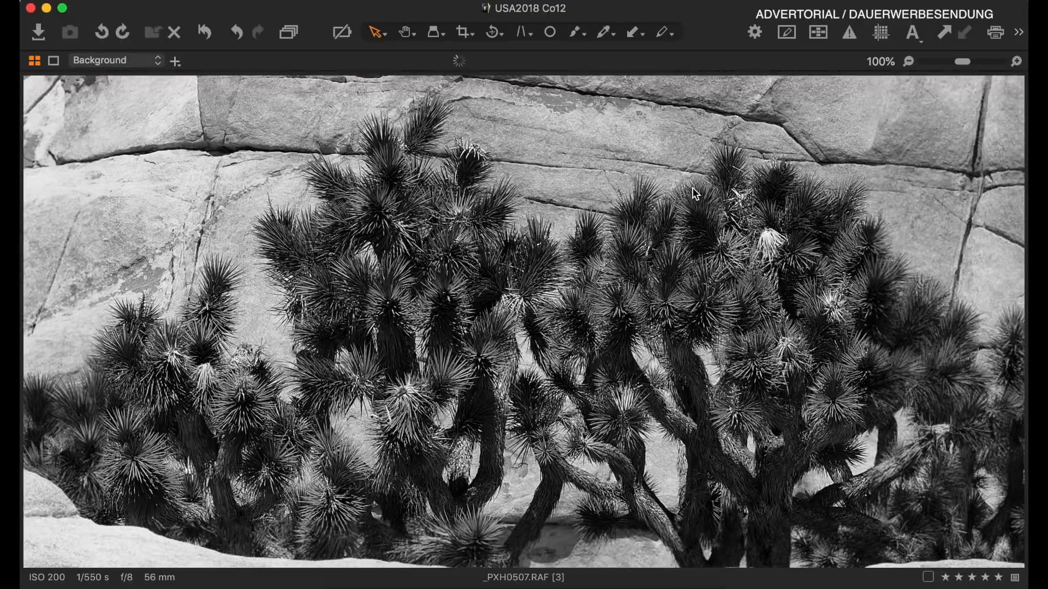
{"action": "scroll", "coordinate": [692, 188], "scroll_direction": "down", "scroll_amount": 5}
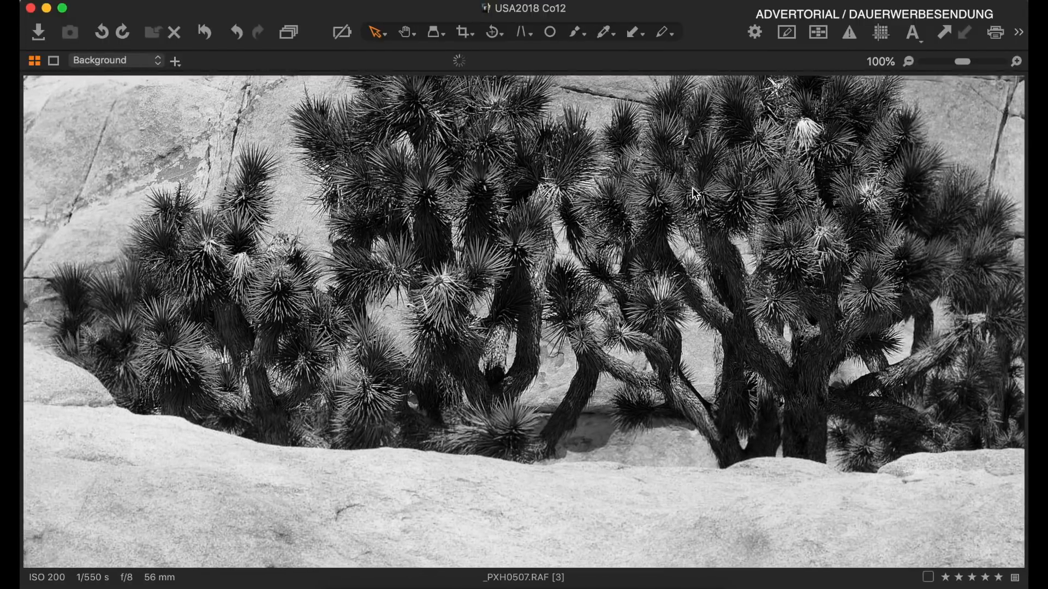
{"action": "scroll", "coordinate": [696, 194], "scroll_direction": "up", "scroll_amount": 10}
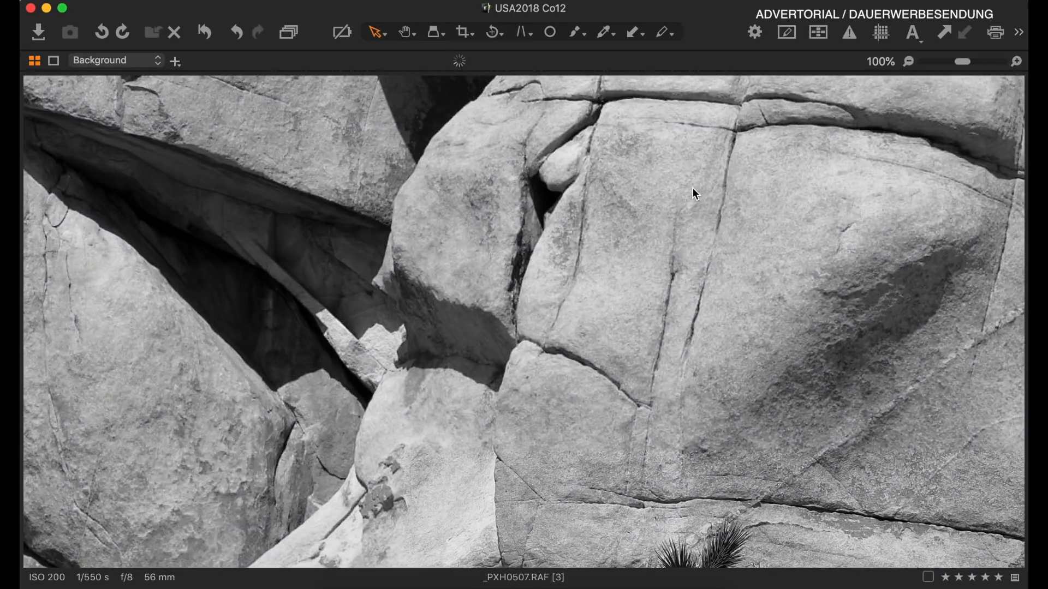
{"action": "scroll", "coordinate": [351, 198], "scroll_direction": "left", "scroll_amount": 5}
{"action": "scroll", "coordinate": [351, 198], "scroll_direction": "up", "scroll_amount": 3}
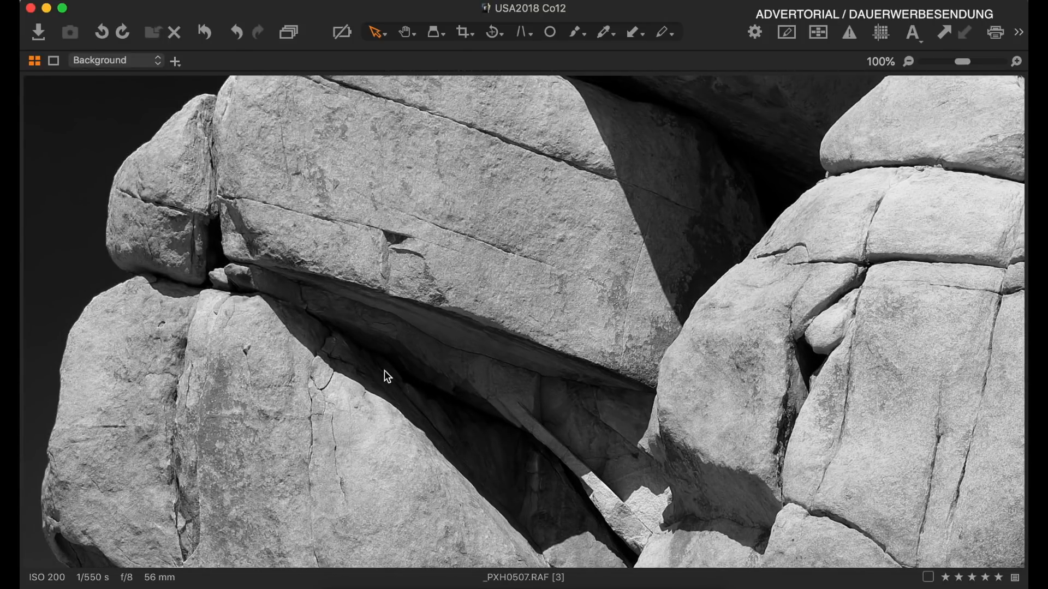
{"action": "scroll", "coordinate": [549, 322], "scroll_direction": "down", "scroll_amount": 4}
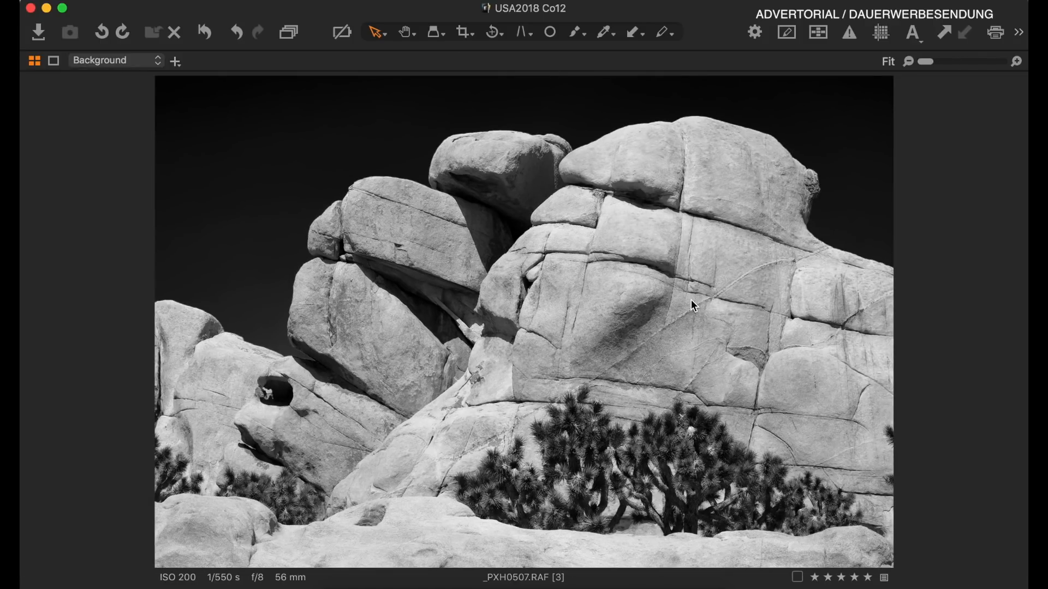
{"action": "key", "text": "super+alt+t"}
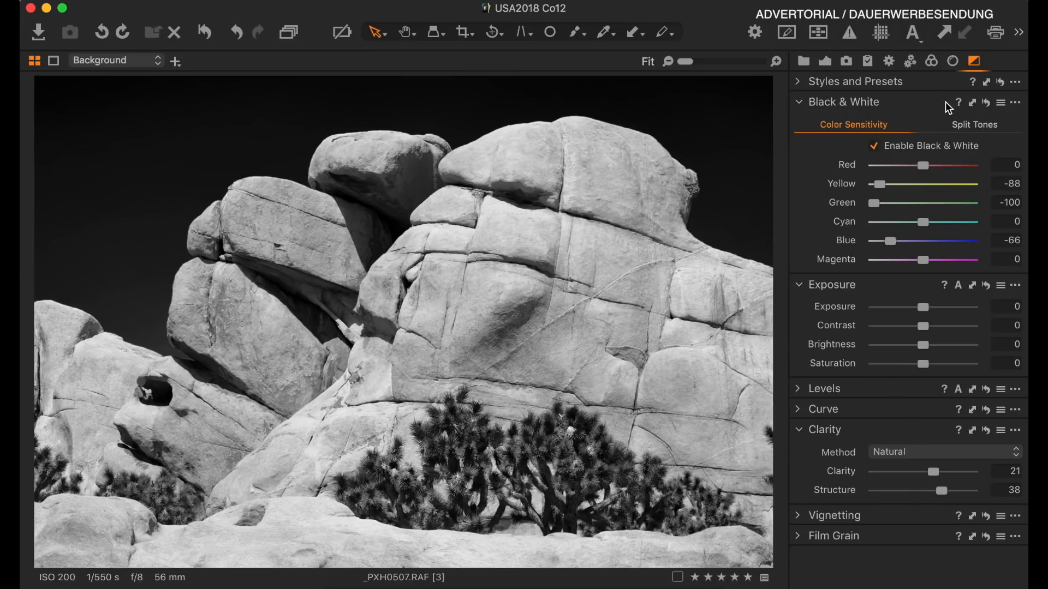
Add the Layers tool to the Black & White tool tab and create a new adjustment layer
{"action": "left_click", "coordinate": [826, 61]}
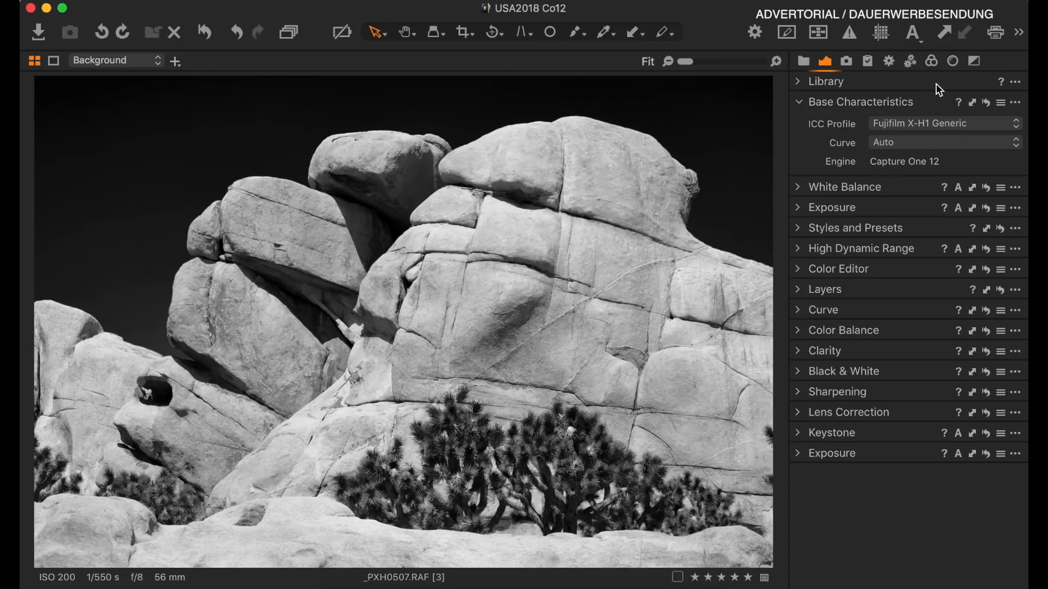
{"action": "left_click", "coordinate": [975, 61]}
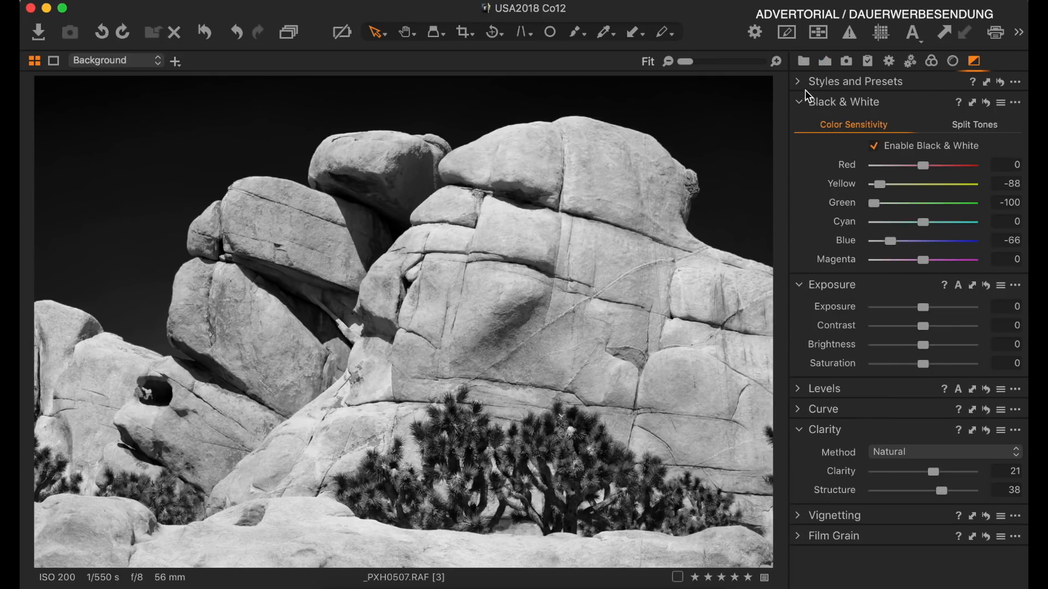
{"action": "right_click", "coordinate": [820, 109]}
{"action": "mouse_move", "coordinate": [854, 110]}
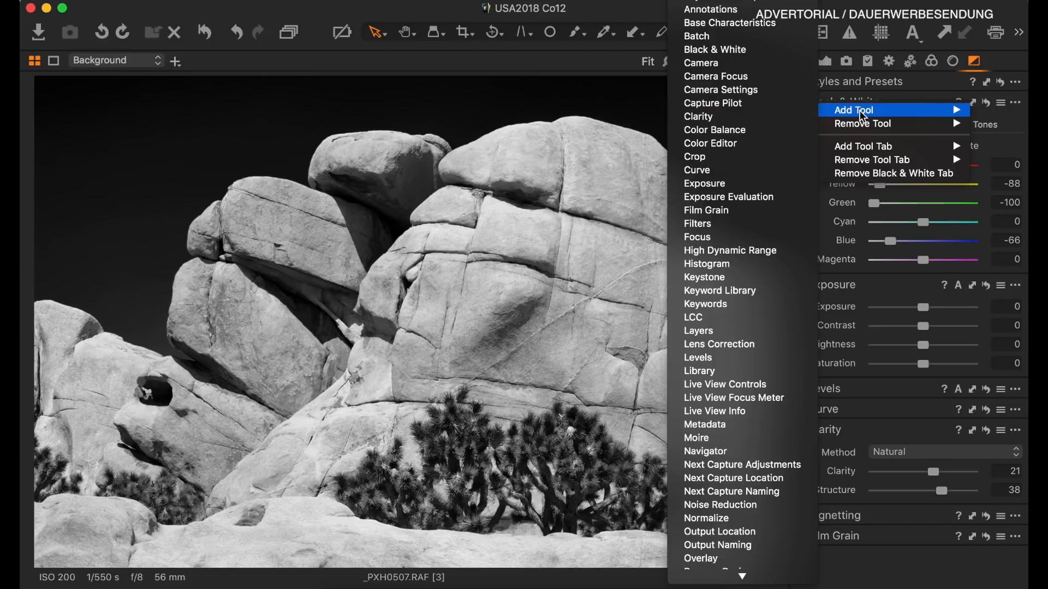
{"action": "left_click", "coordinate": [716, 332]}
{"action": "left_click", "coordinate": [989, 460]}
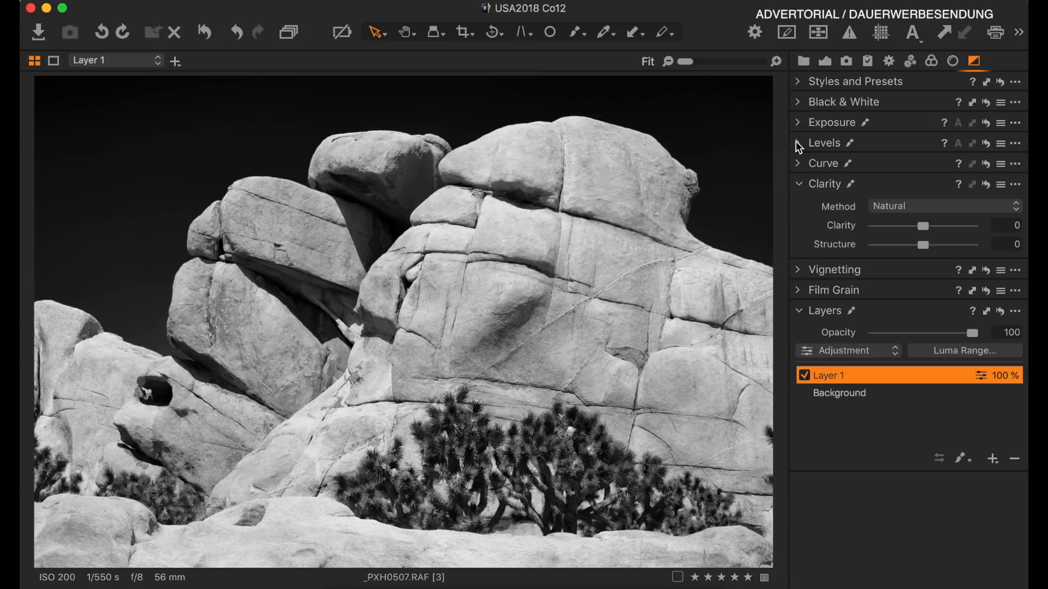
Shape a gentle S-curve in Layer 1's RGB curve by lowering the shadow point and raising the highlight point
{"action": "left_click", "coordinate": [797, 162]}
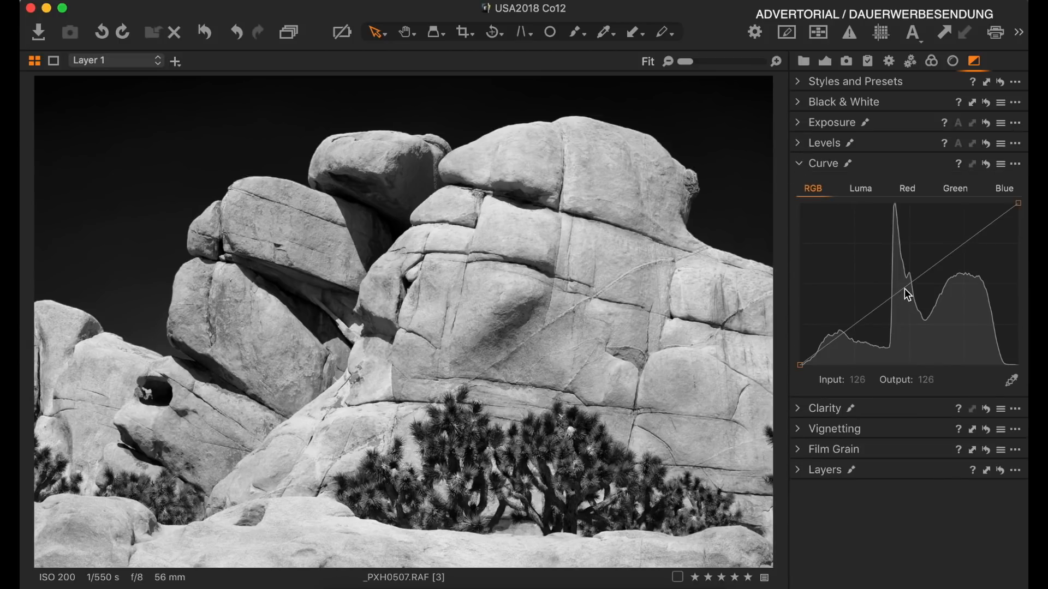
{"action": "left_click_drag", "start_coordinate": [905, 289], "coordinate": [909, 297]}
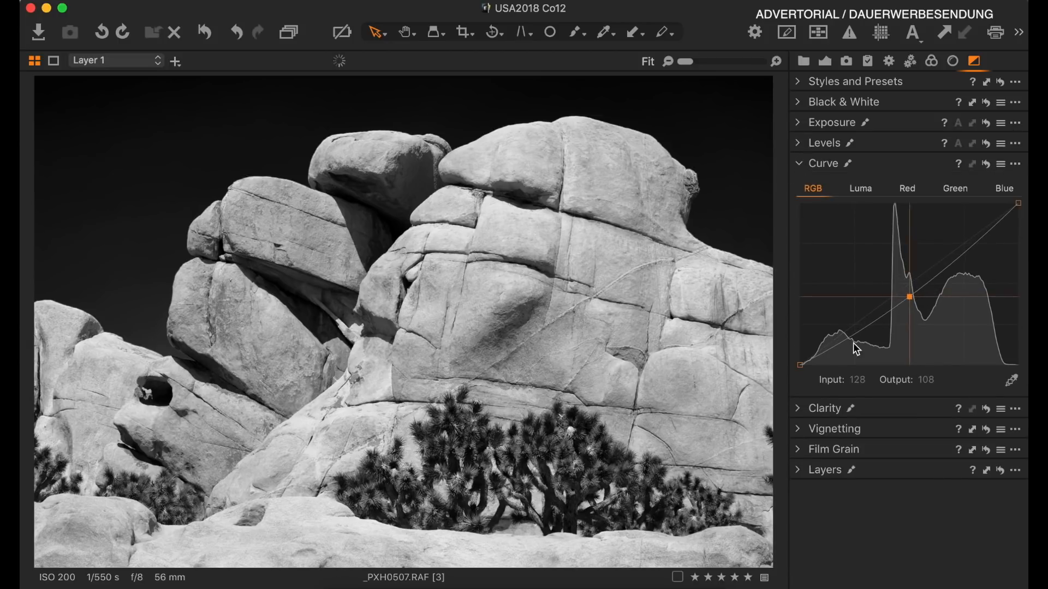
{"action": "left_click_drag", "start_coordinate": [842, 338], "coordinate": [843, 334]}
{"action": "left_click_drag", "start_coordinate": [907, 296], "coordinate": [957, 240]}
{"action": "left_click_drag", "start_coordinate": [844, 333], "coordinate": [844, 340]}
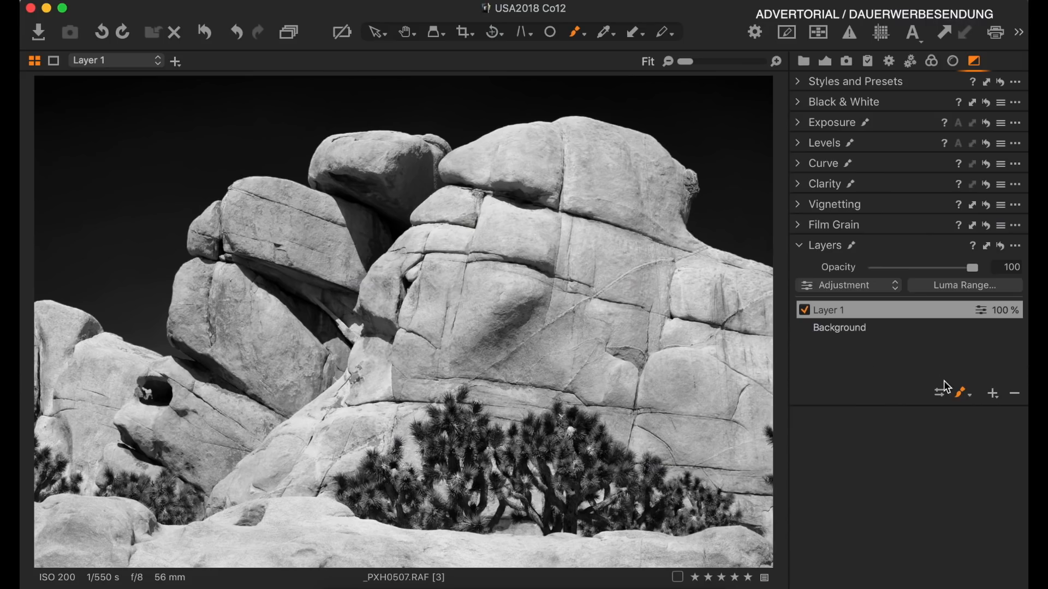
Paint Layer 1's mask over the large boulders with a soft brush, using the mask overlay to fill the uneven areas
{"action": "left_click", "coordinate": [943, 391]}
{"action": "left_click_drag", "start_coordinate": [761, 383], "coordinate": [779, 383]}
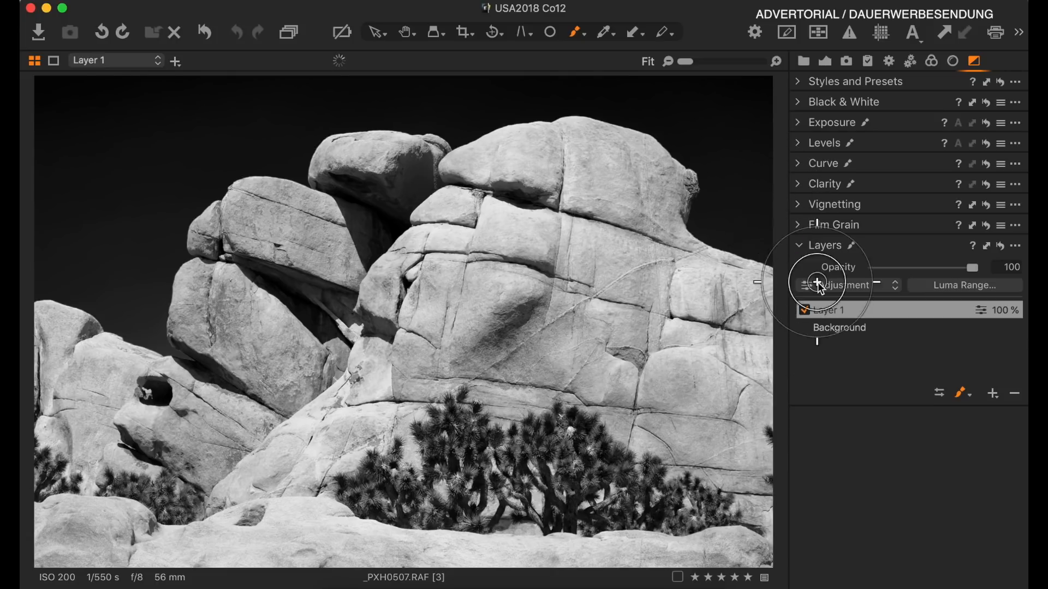
{"action": "key", "text": "m"}
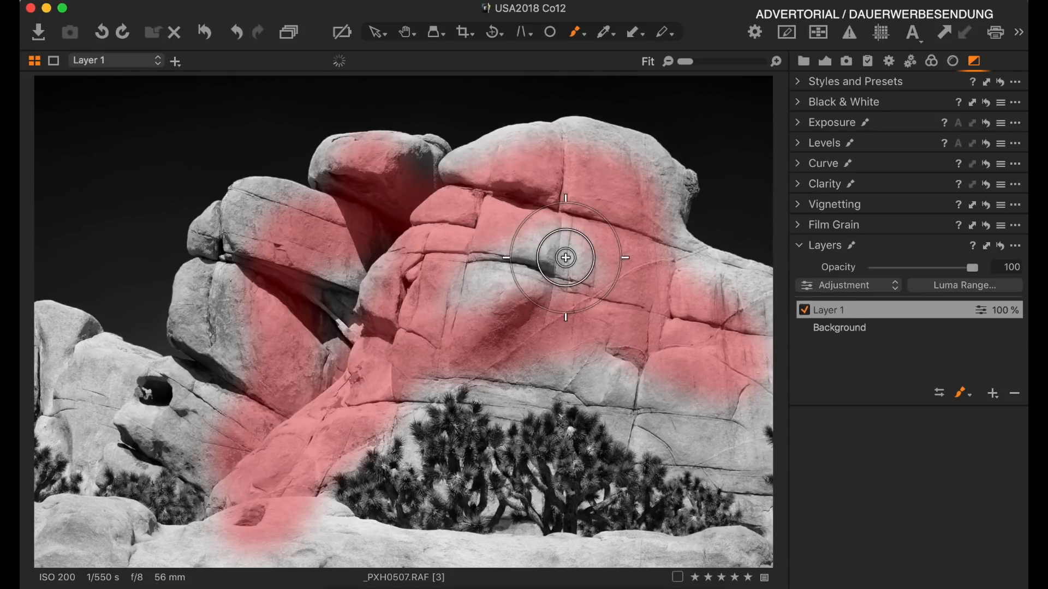
{"action": "mouse_move", "coordinate": [574, 235]}
{"action": "left_mouse_down"}
{"action": "mouse_move", "coordinate": [475, 279]}
{"action": "mouse_move", "coordinate": [576, 269]}
{"action": "mouse_move", "coordinate": [485, 267]}
{"action": "mouse_move", "coordinate": [465, 279]}
{"action": "mouse_move", "coordinate": [522, 275]}
{"action": "mouse_move", "coordinate": [577, 242]}
{"action": "mouse_move", "coordinate": [410, 290]}
{"action": "left_mouse_up"}
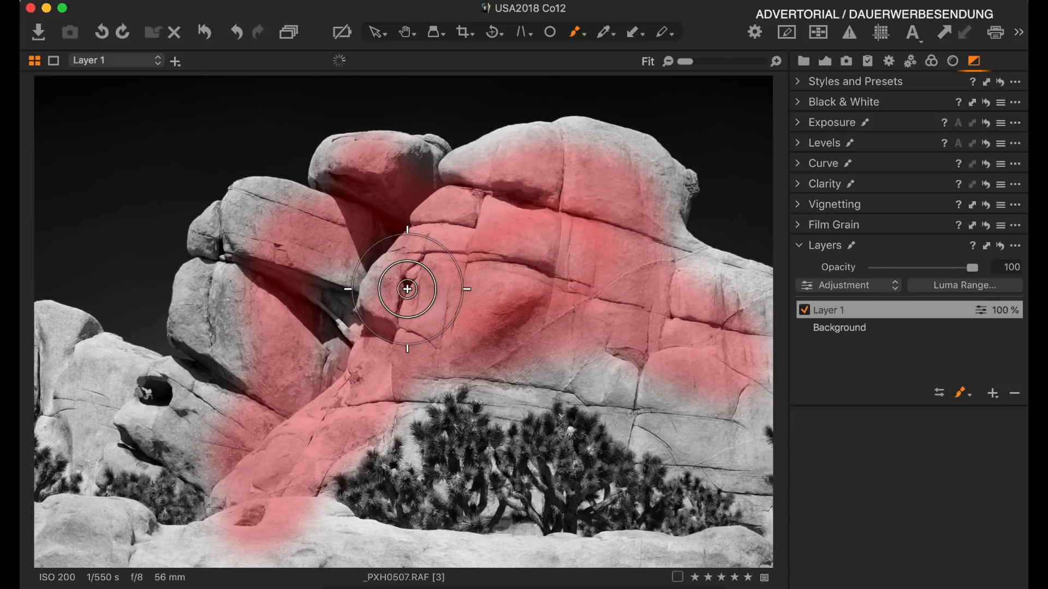
{"action": "mouse_move", "coordinate": [272, 348]}
{"action": "left_mouse_down"}
{"action": "mouse_move", "coordinate": [252, 287]}
{"action": "mouse_move", "coordinate": [267, 242]}
{"action": "mouse_move", "coordinate": [323, 251]}
{"action": "left_mouse_up"}
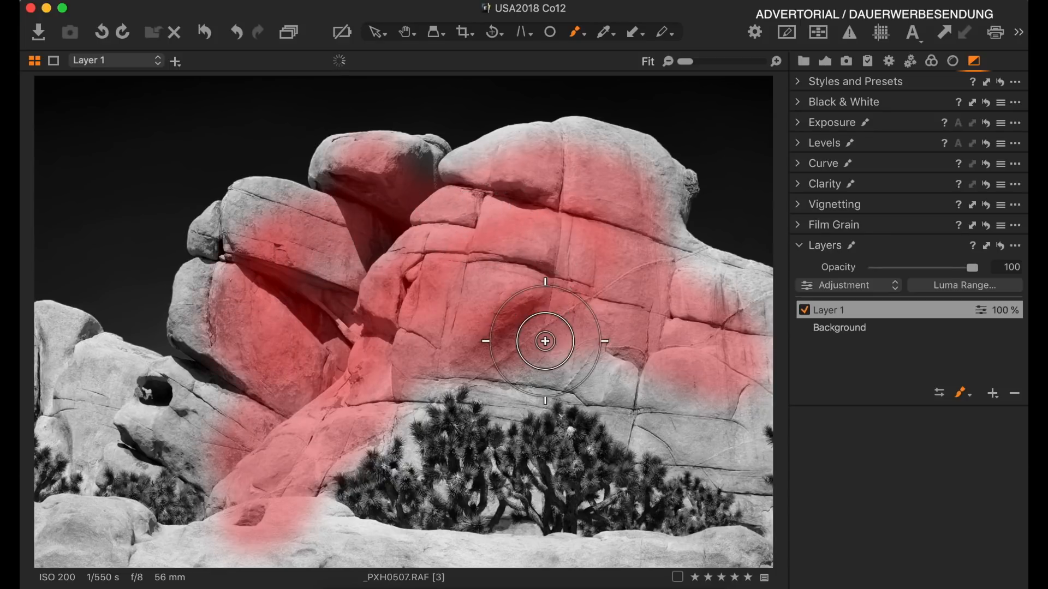
{"action": "mouse_move", "coordinate": [734, 381]}
{"action": "left_mouse_down"}
{"action": "mouse_move", "coordinate": [721, 297]}
{"action": "mouse_move", "coordinate": [685, 296]}
{"action": "mouse_move", "coordinate": [653, 277]}
{"action": "mouse_move", "coordinate": [610, 178]}
{"action": "mouse_move", "coordinate": [567, 160]}
{"action": "mouse_move", "coordinate": [496, 206]}
{"action": "left_mouse_up"}
{"action": "mouse_move", "coordinate": [273, 540]}
{"action": "left_mouse_down"}
{"action": "mouse_move", "coordinate": [353, 394]}
{"action": "mouse_move", "coordinate": [472, 359]}
{"action": "mouse_move", "coordinate": [515, 371]}
{"action": "mouse_move", "coordinate": [580, 285]}
{"action": "left_mouse_up"}
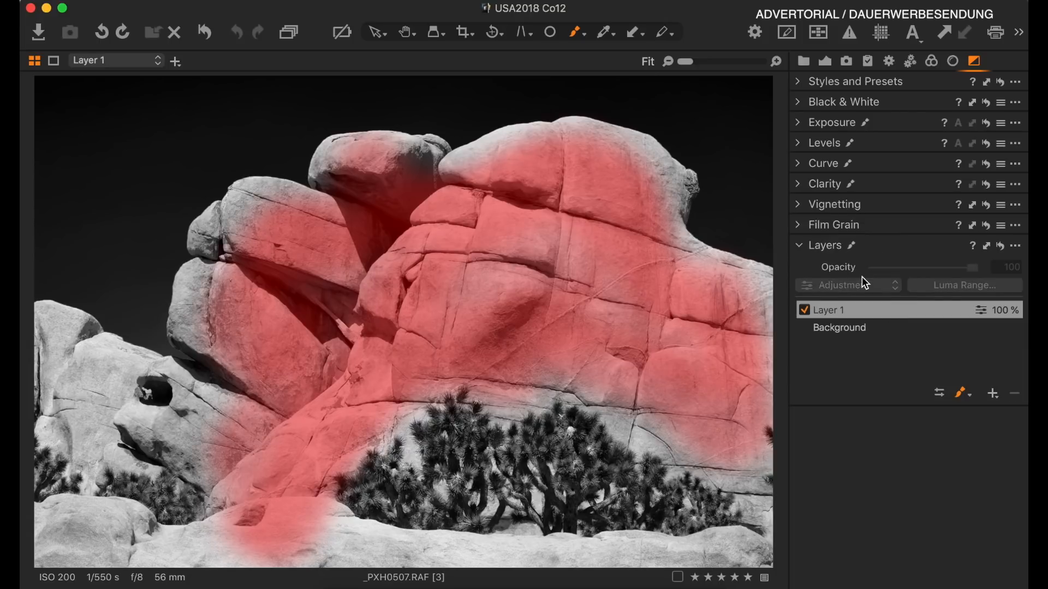
{"action": "key", "text": "m"}
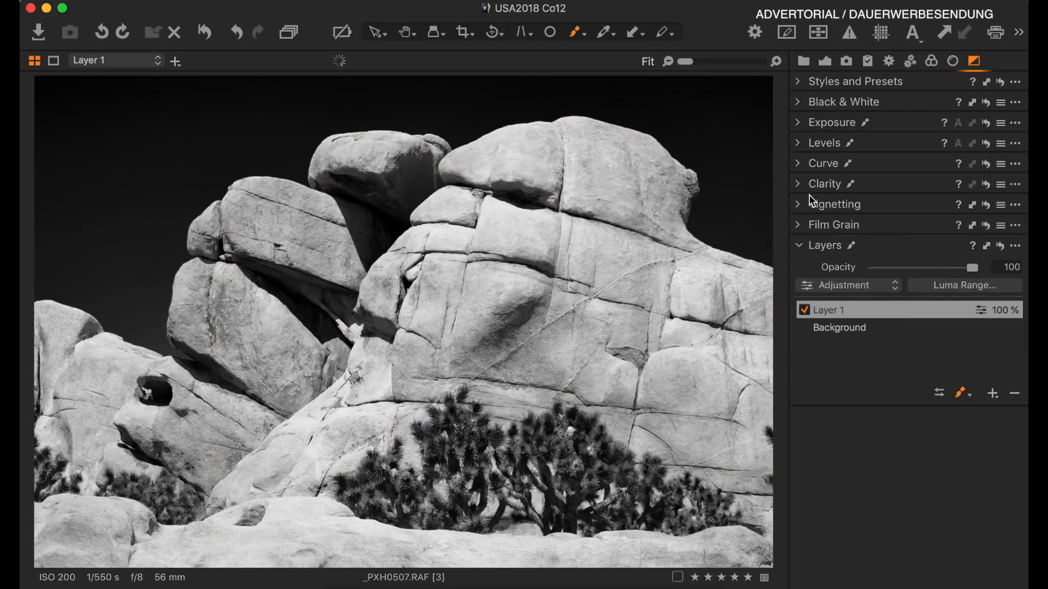
Darken Layer 1's RGB curve by lowering the highlight point and moving the shadow point to about input 50, output 23
{"action": "left_click", "coordinate": [797, 165]}
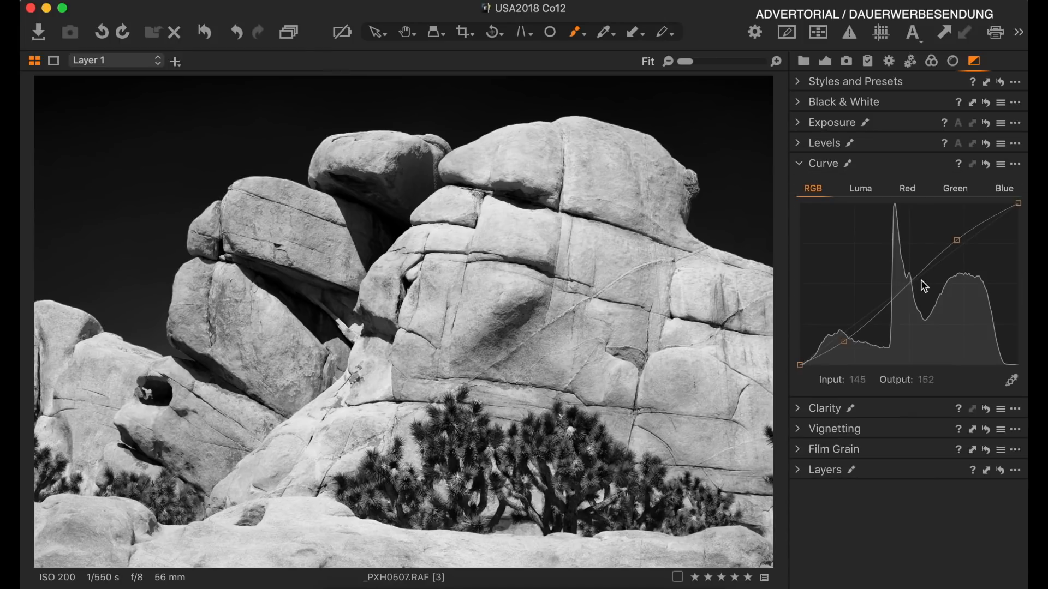
{"action": "left_click_drag", "start_coordinate": [847, 342], "coordinate": [844, 347]}
{"action": "left_click_drag", "start_coordinate": [952, 239], "coordinate": [956, 251]}
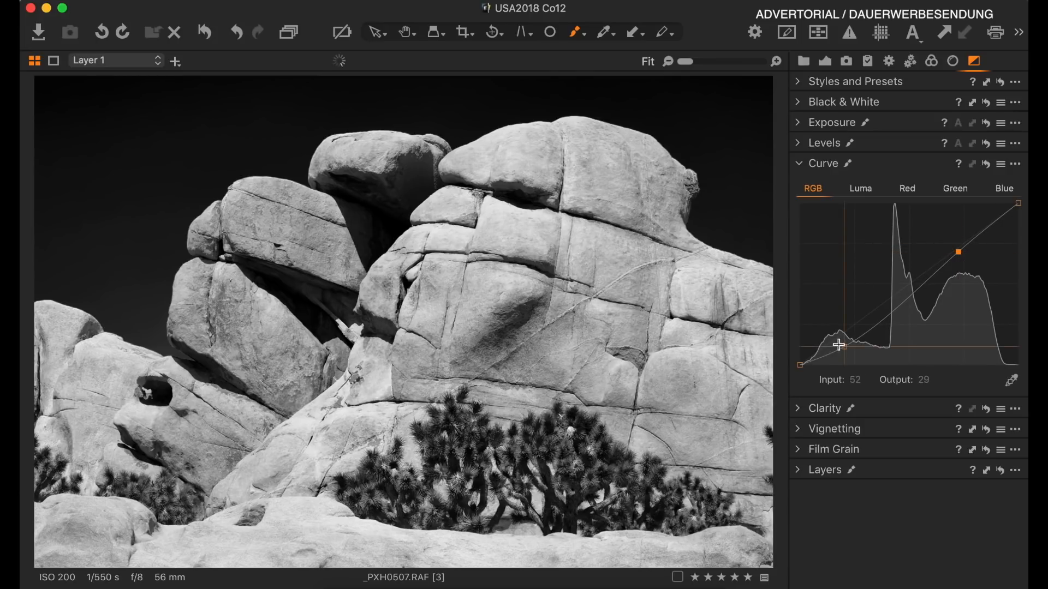
{"action": "left_click_drag", "start_coordinate": [846, 349], "coordinate": [846, 353]}
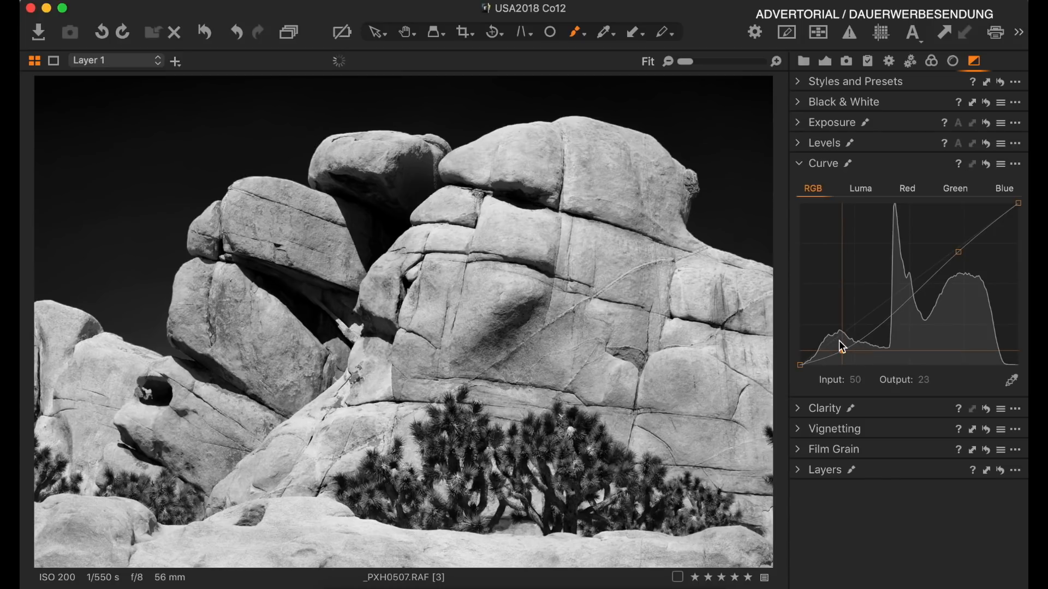
{"action": "left_click", "coordinate": [800, 165]}
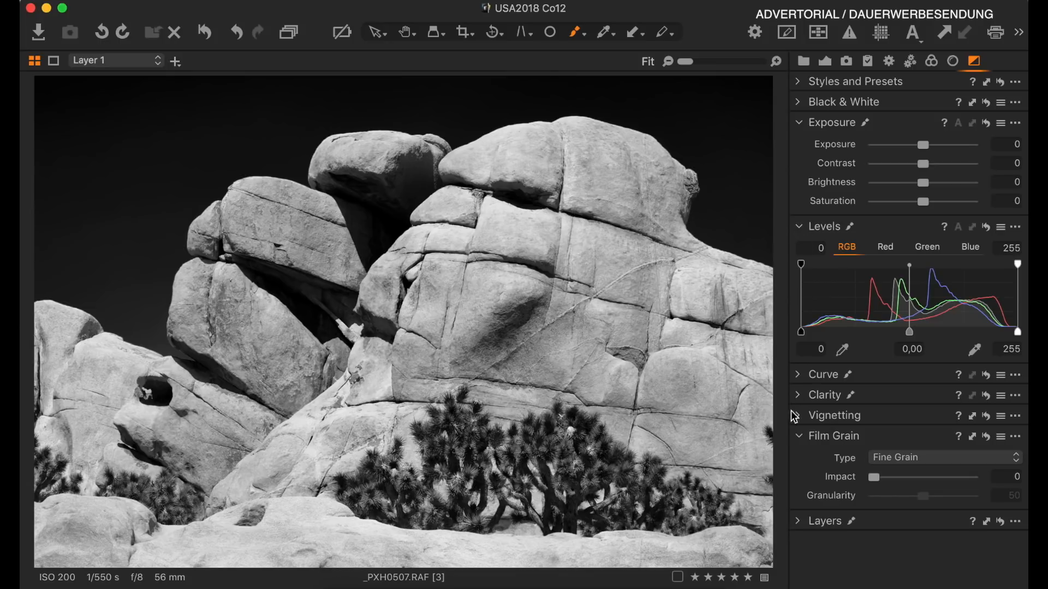
Compare the photo with and without Layer 1, and against its unedited original
{"action": "left_click", "coordinate": [797, 525]}
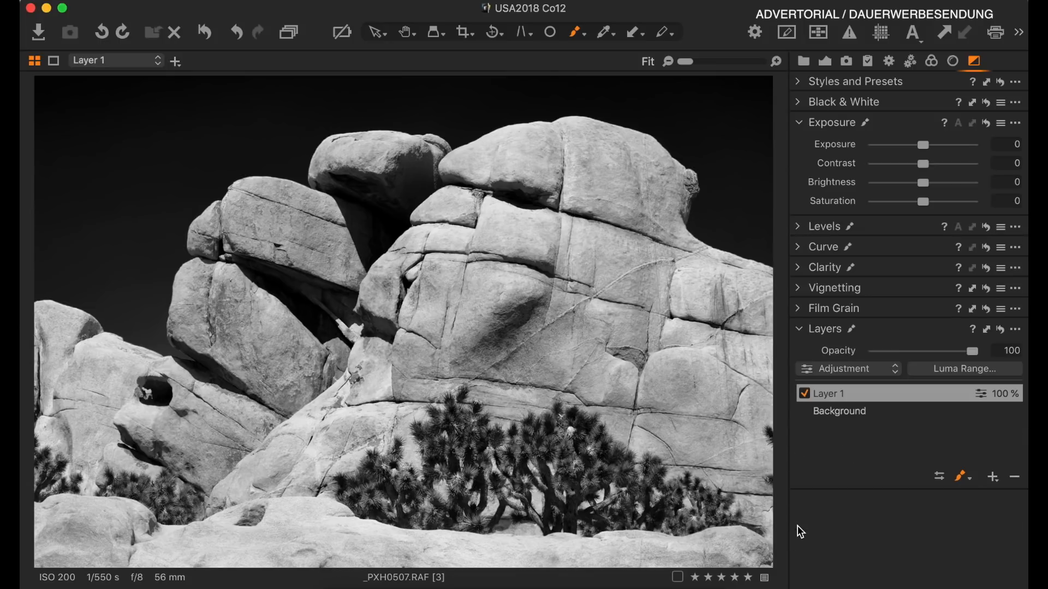
{"action": "left_click", "coordinate": [805, 394]}
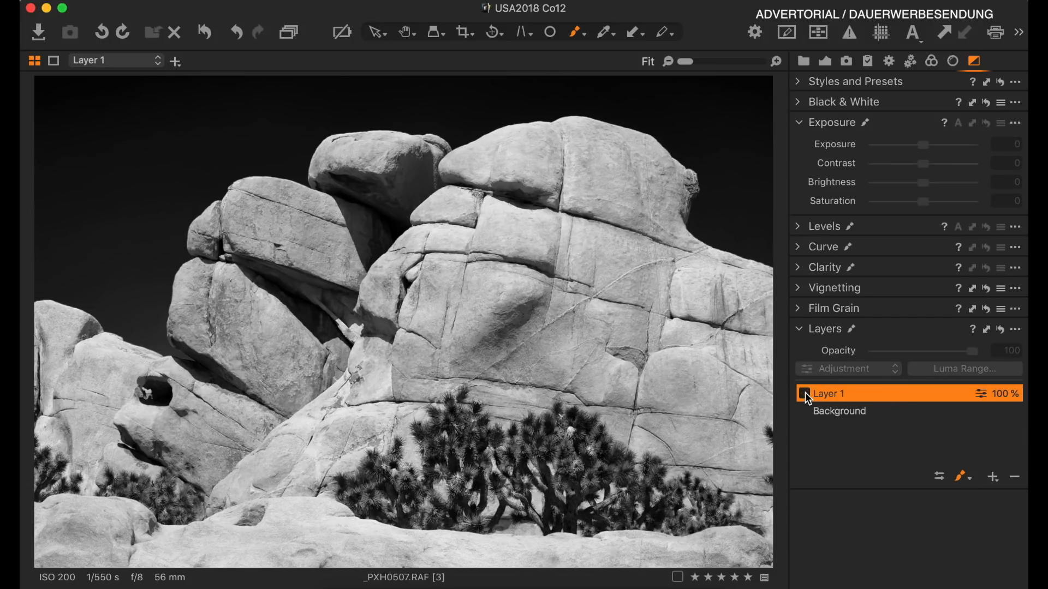
{"action": "left_click", "coordinate": [804, 393]}
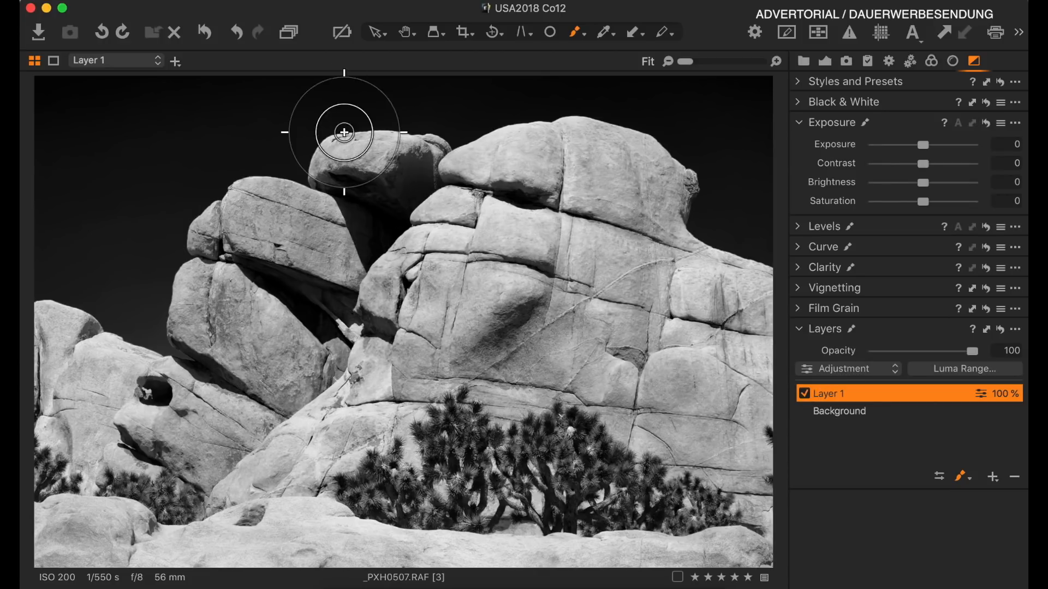
{"action": "left_click", "coordinate": [206, 30]}
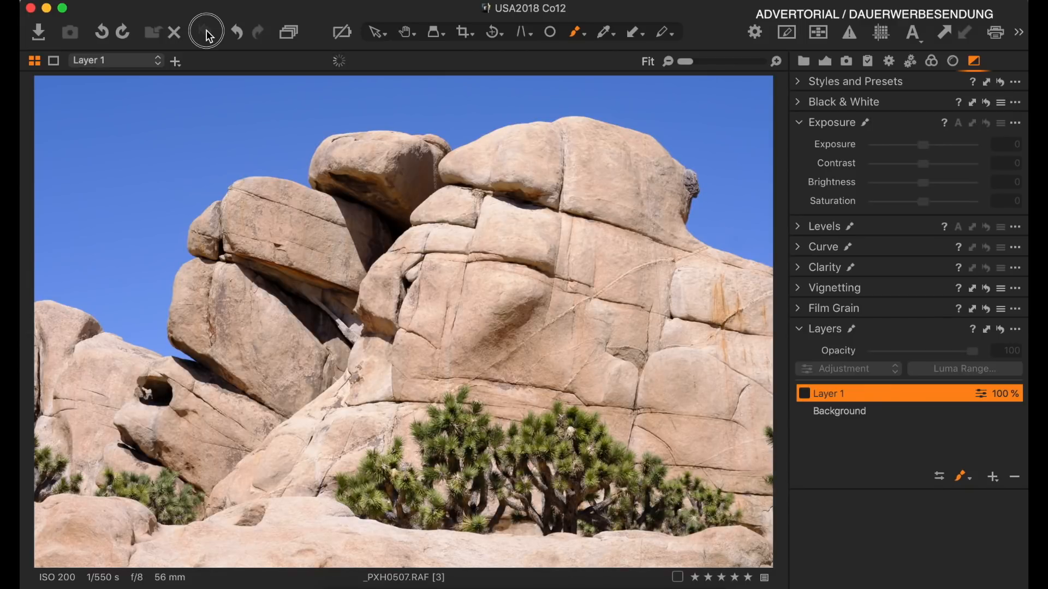
{"action": "left_click", "coordinate": [207, 31]}
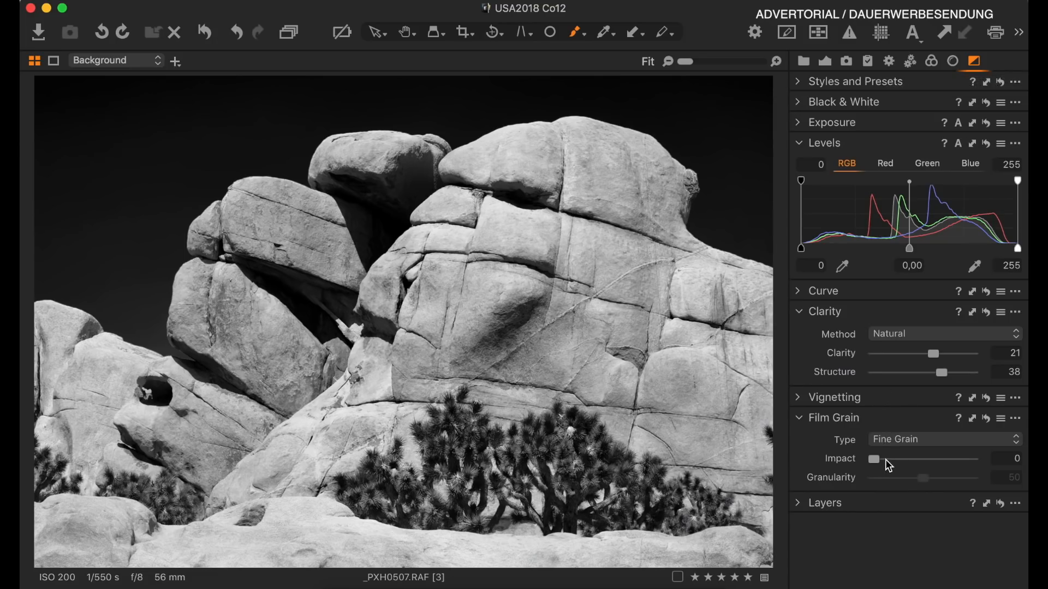
Set the Film Grain impact to 23 with the Fine Grain type
{"action": "left_click", "coordinate": [886, 460]}
{"action": "left_click", "coordinate": [897, 441]}
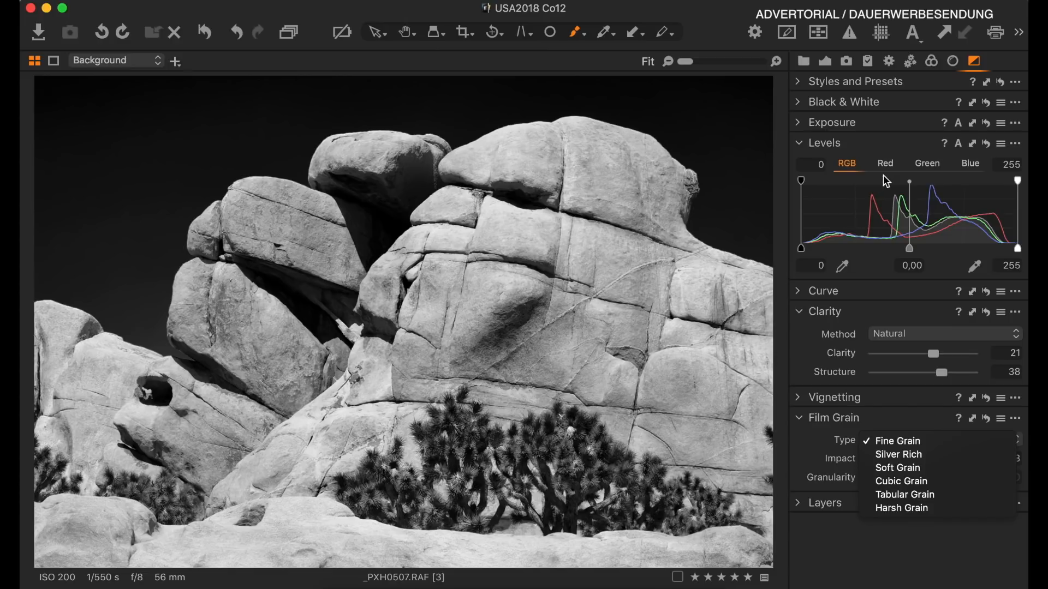
{"action": "left_click", "coordinate": [694, 13]}
Change the film grain to Silver Rich with an impact of 48, judging the effect at 200% magnification
{"action": "key", "text": "super+plus"}
{"action": "key", "text": "super+plus"}
{"action": "key", "text": "super+plus"}
{"action": "key", "text": "super+plus"}
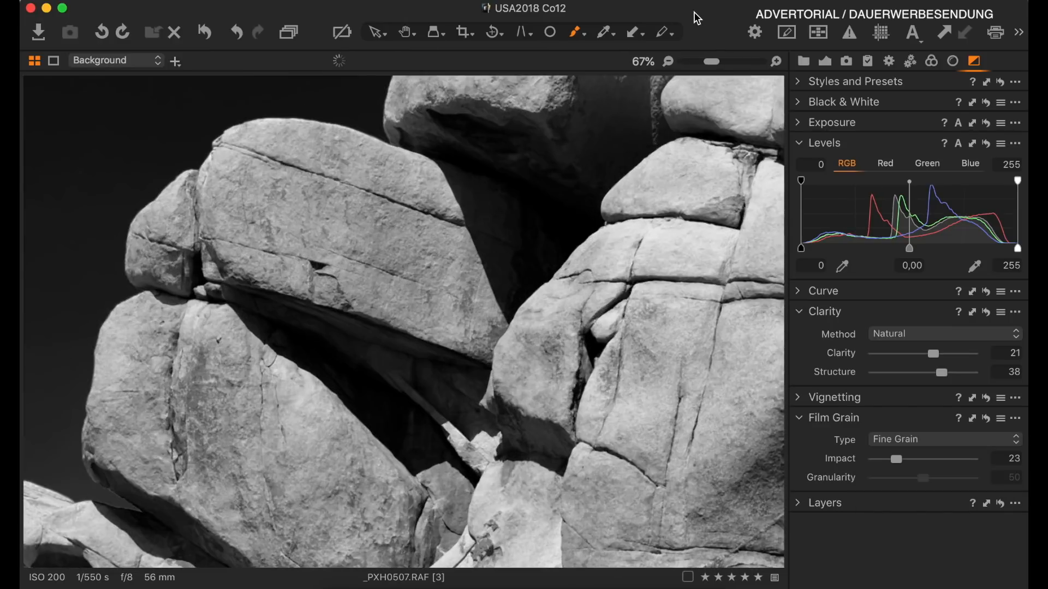
{"action": "key", "text": "super+plus"}
{"action": "scroll", "coordinate": [361, 272], "scroll_direction": "left", "scroll_amount": 15}
{"action": "scroll", "coordinate": [362, 272], "scroll_direction": "up", "scroll_amount": 8}
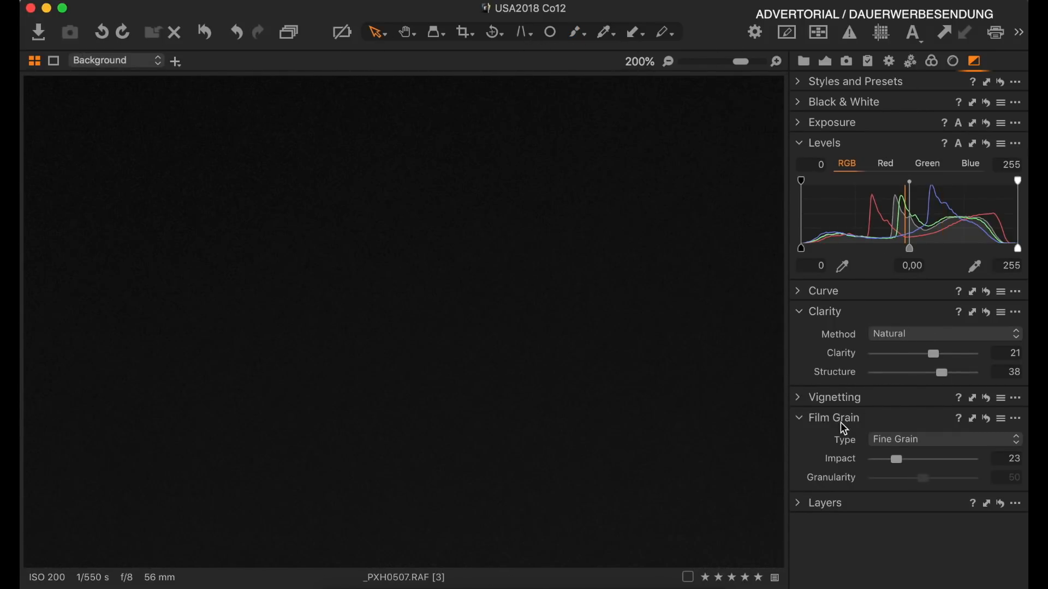
{"action": "left_click_drag", "start_coordinate": [899, 461], "coordinate": [800, 468]}
{"action": "left_click_drag", "start_coordinate": [894, 457], "coordinate": [919, 459]}
{"action": "left_click", "coordinate": [904, 439]}
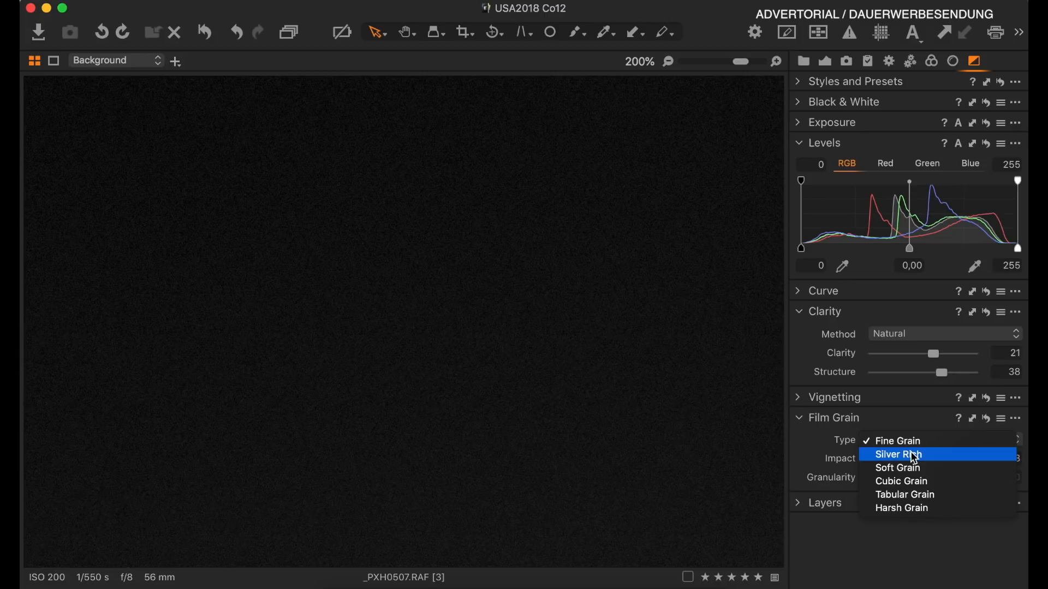
{"action": "left_click", "coordinate": [912, 455]}
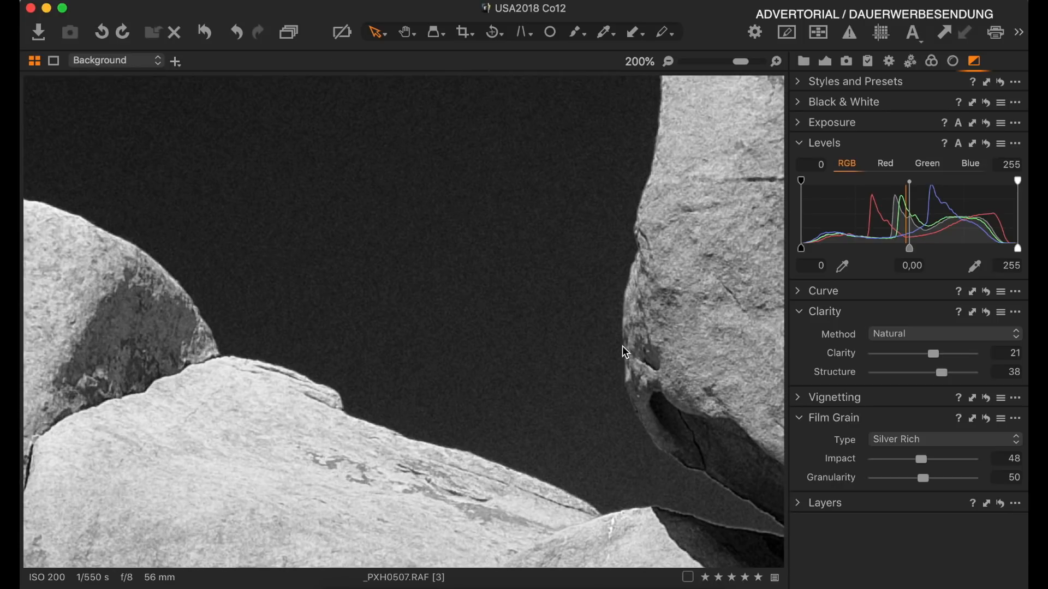
Try the Harsh Grain type on the rocks and sky, and switch the film grain back to Silver Rich
{"action": "scroll", "coordinate": [624, 338], "scroll_direction": "up", "scroll_amount": 10}
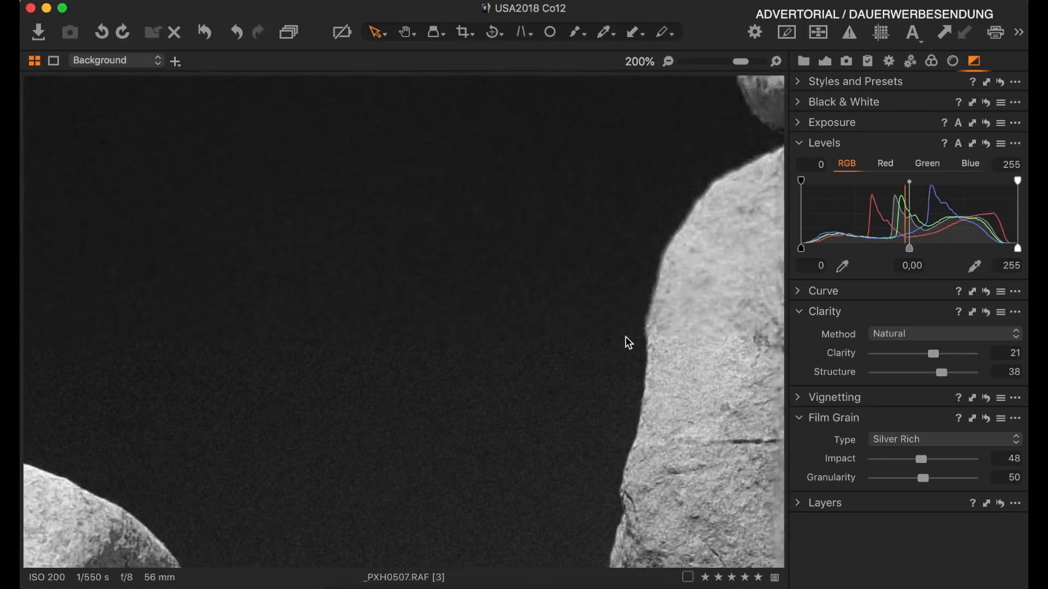
{"action": "left_click", "coordinate": [924, 440]}
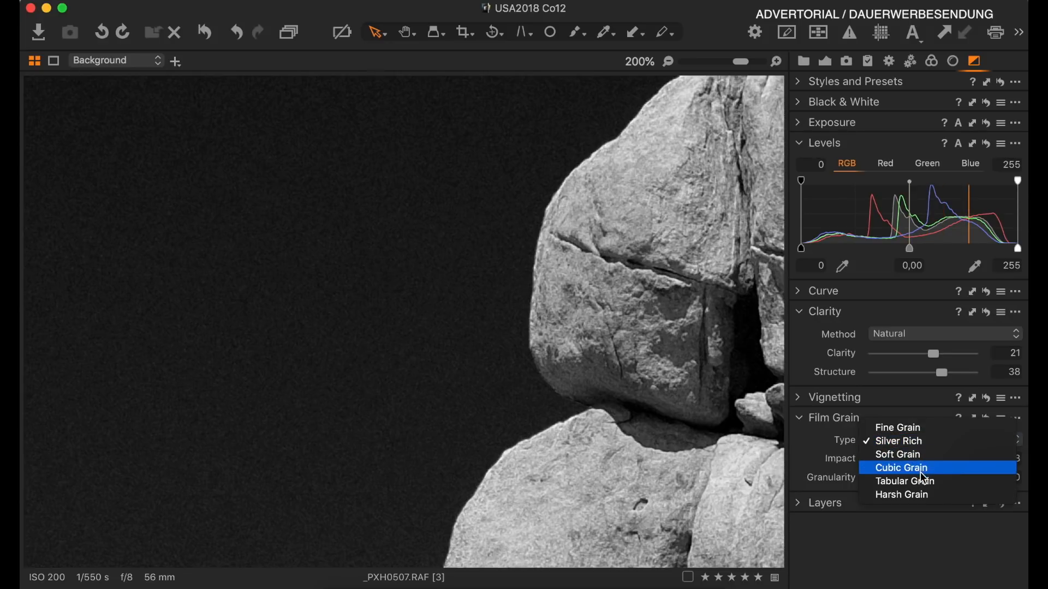
{"action": "left_click", "coordinate": [917, 494]}
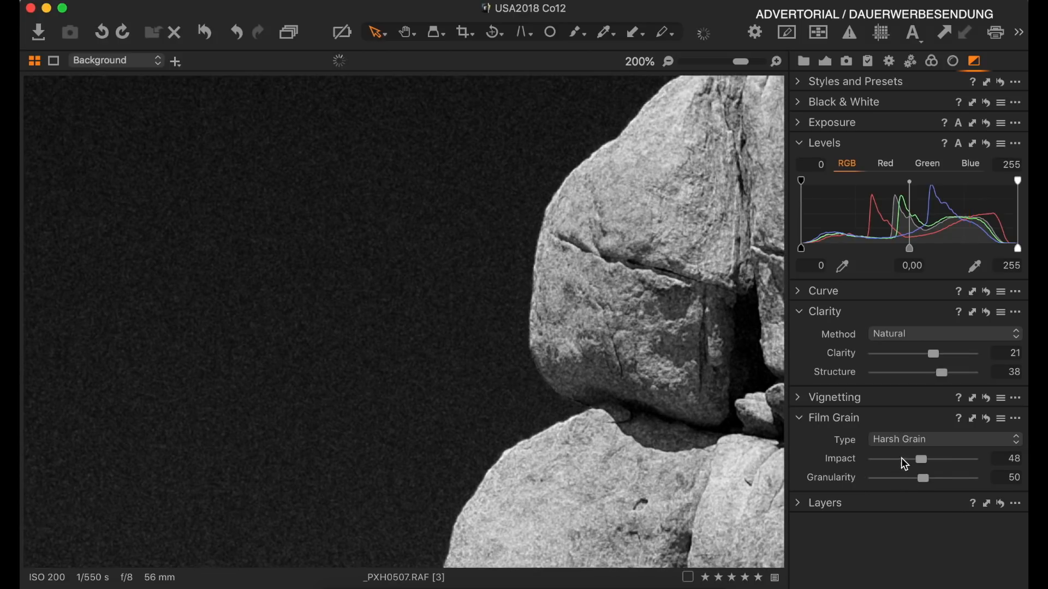
{"action": "left_click", "coordinate": [934, 445]}
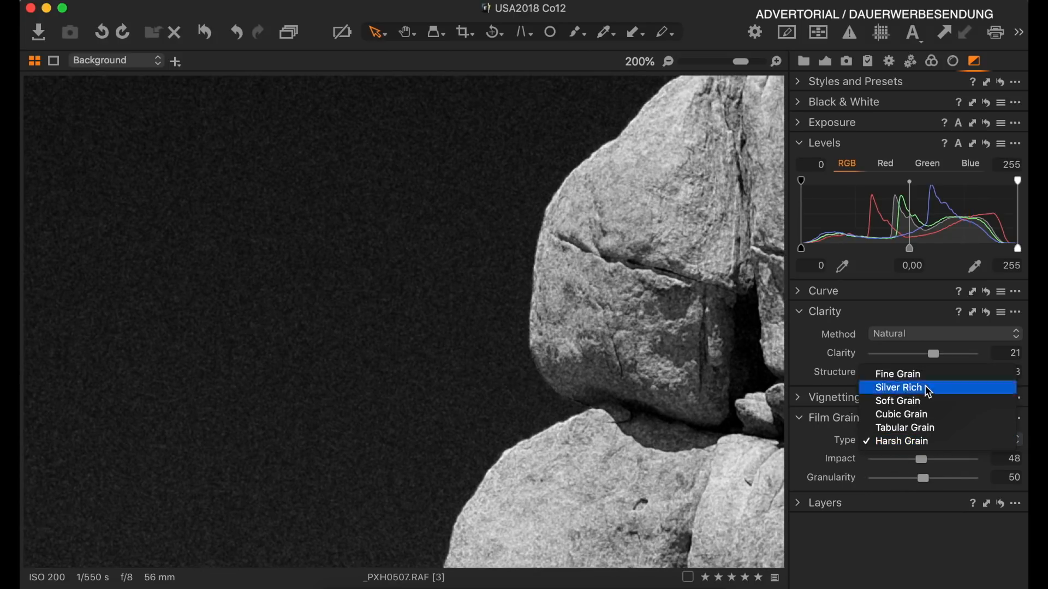
{"action": "left_click", "coordinate": [926, 388]}
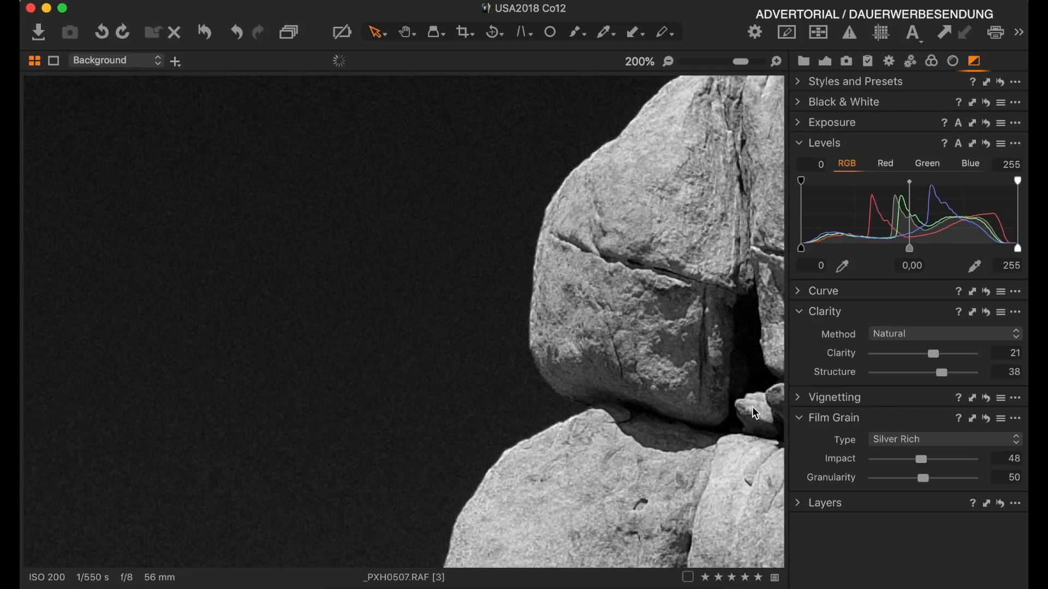
Darken the edges of the whole rock photo with an Elliptic on Crop vignette of about -1.46
{"action": "key", "text": "super+minus"}
{"action": "key", "text": "super+minus"}
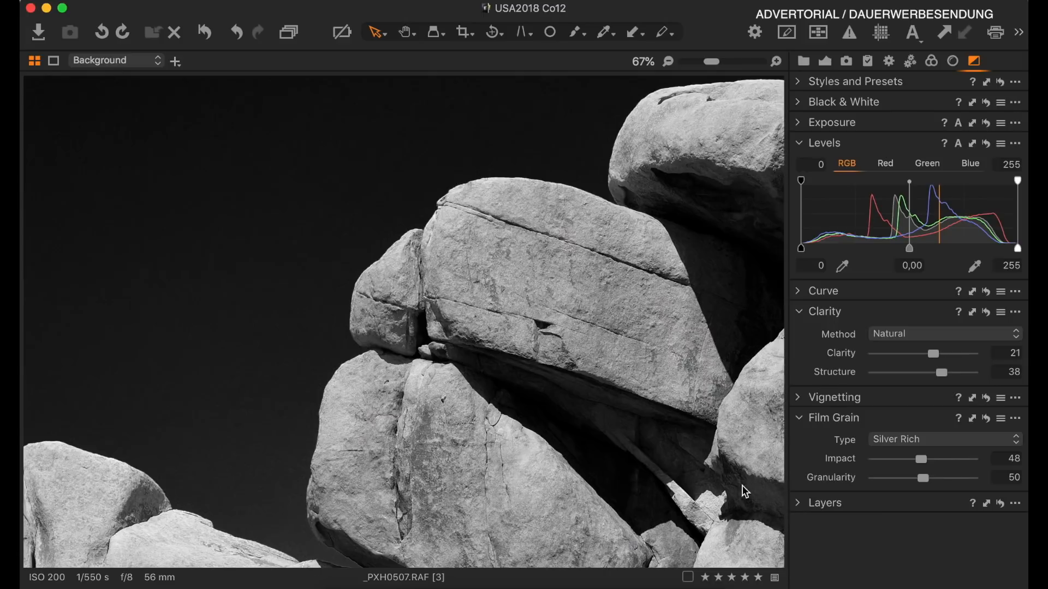
{"action": "left_click", "coordinate": [802, 417]}
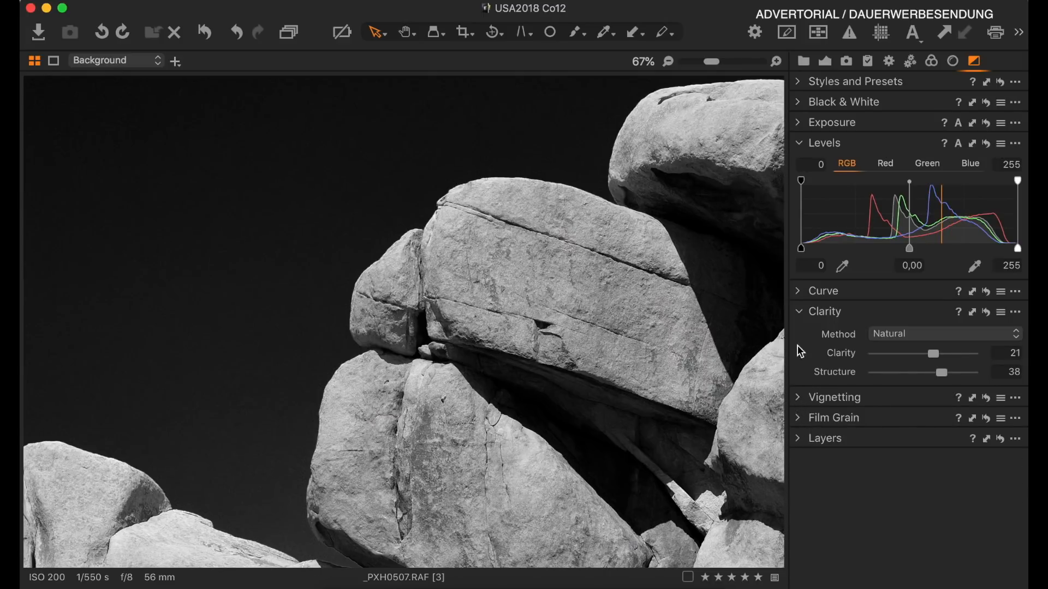
{"action": "key", "text": "super+minus"}
{"action": "key", "text": "super+minus"}
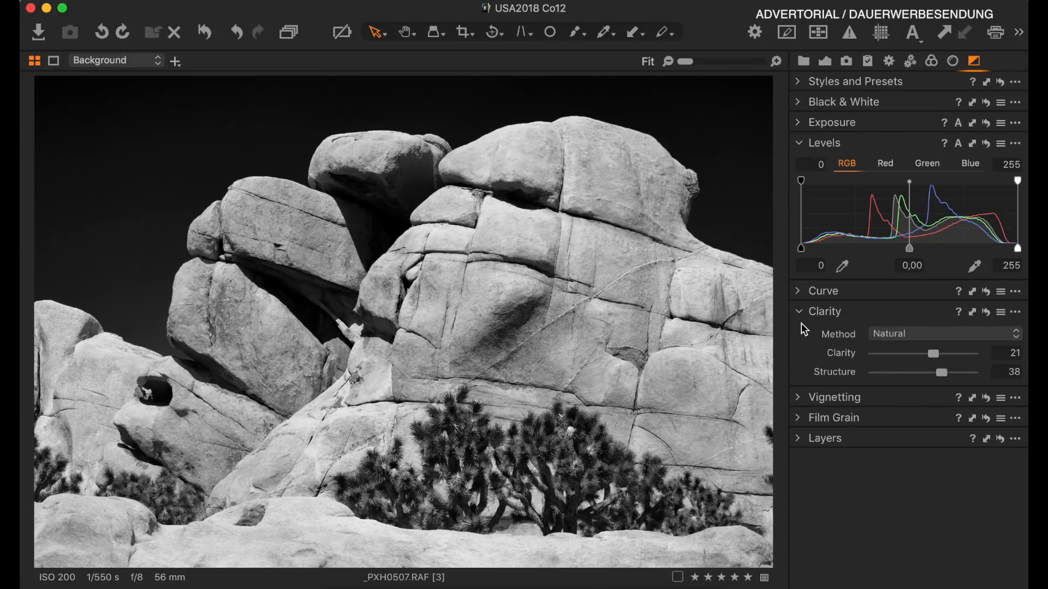
{"action": "left_click", "coordinate": [802, 398]}
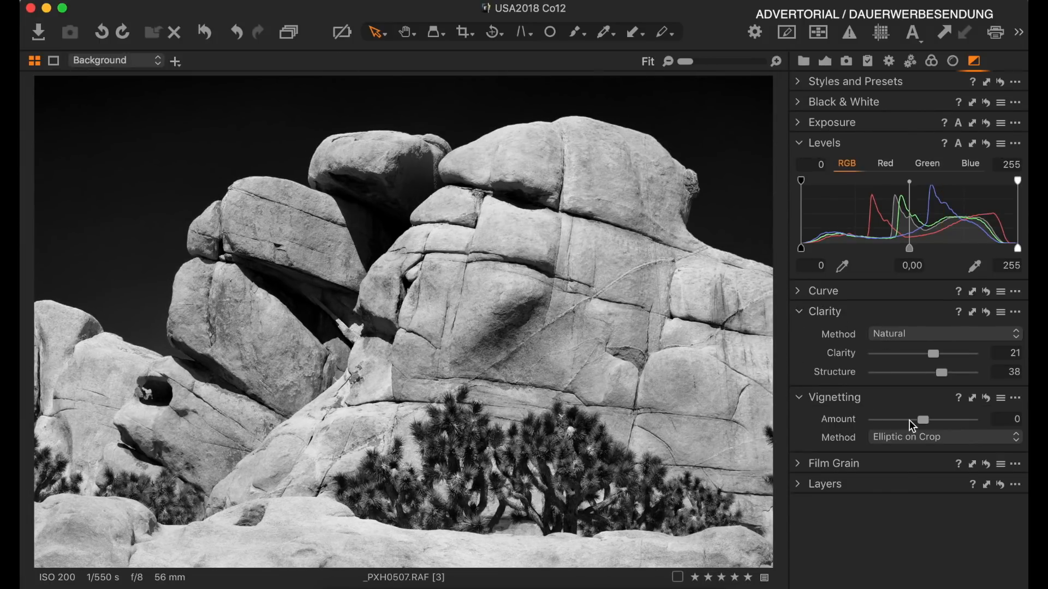
{"action": "left_click_drag", "start_coordinate": [924, 421], "coordinate": [897, 422]}
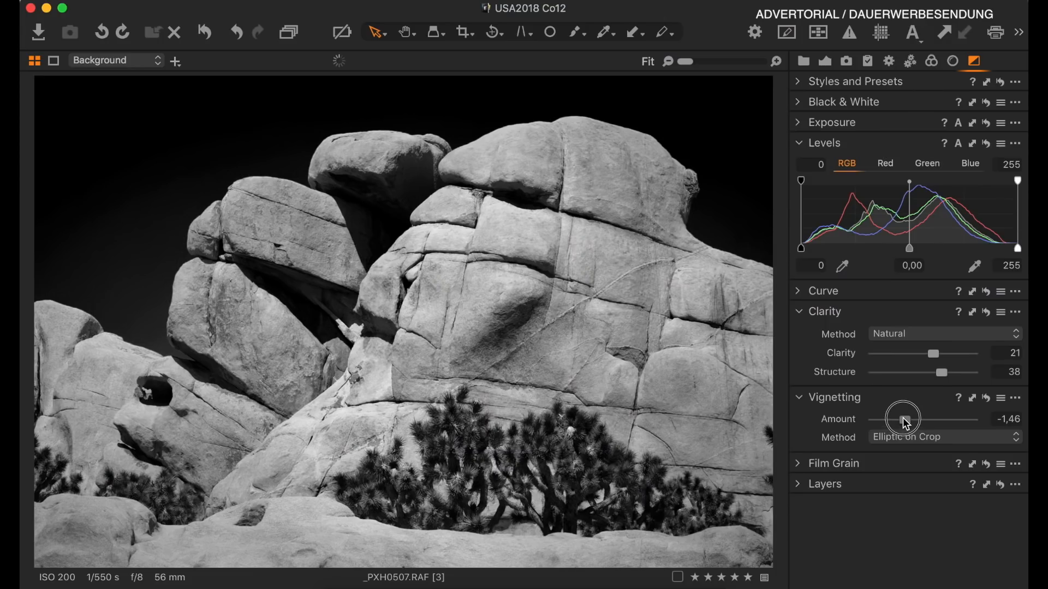
{"action": "left_click_drag", "start_coordinate": [902, 417], "coordinate": [901, 415]}
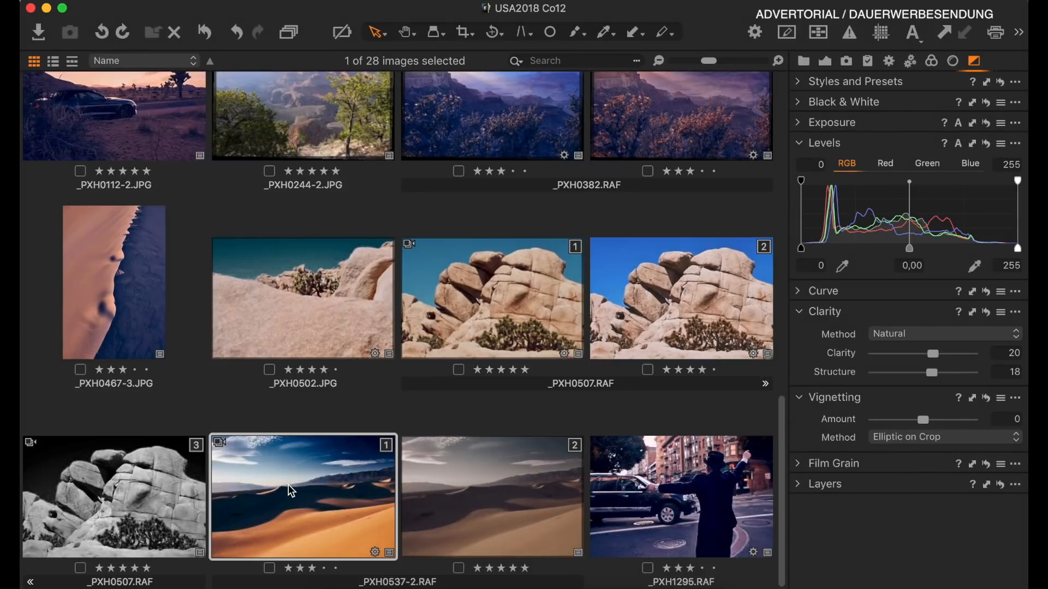
Create a new variant of the dune photo _PXH0537-2.RAF and apply the built-in legacy style B&W - Portrait 0 to it
{"action": "right_click", "coordinate": [331, 487]}
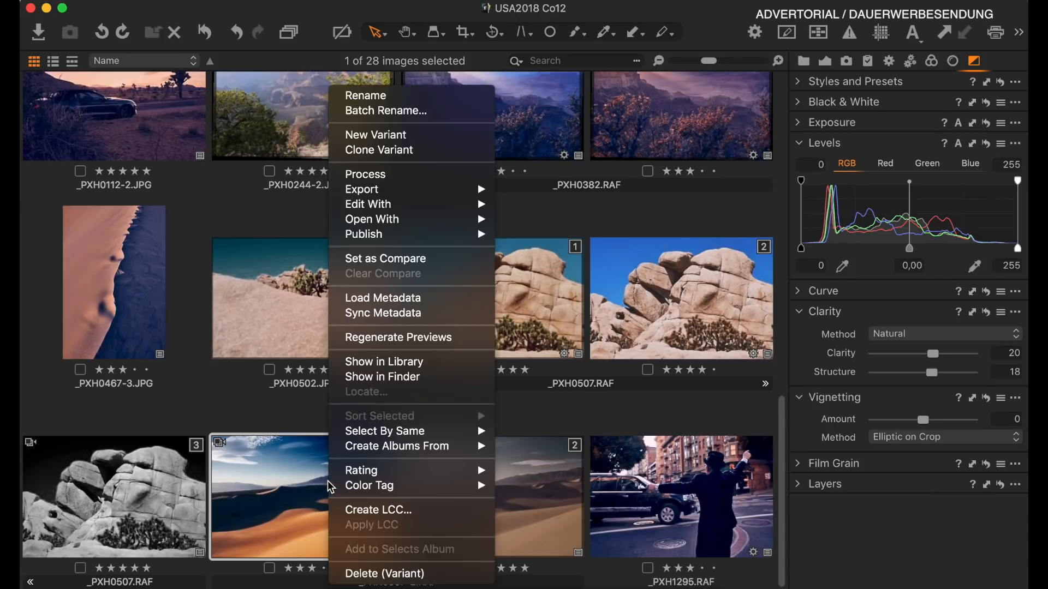
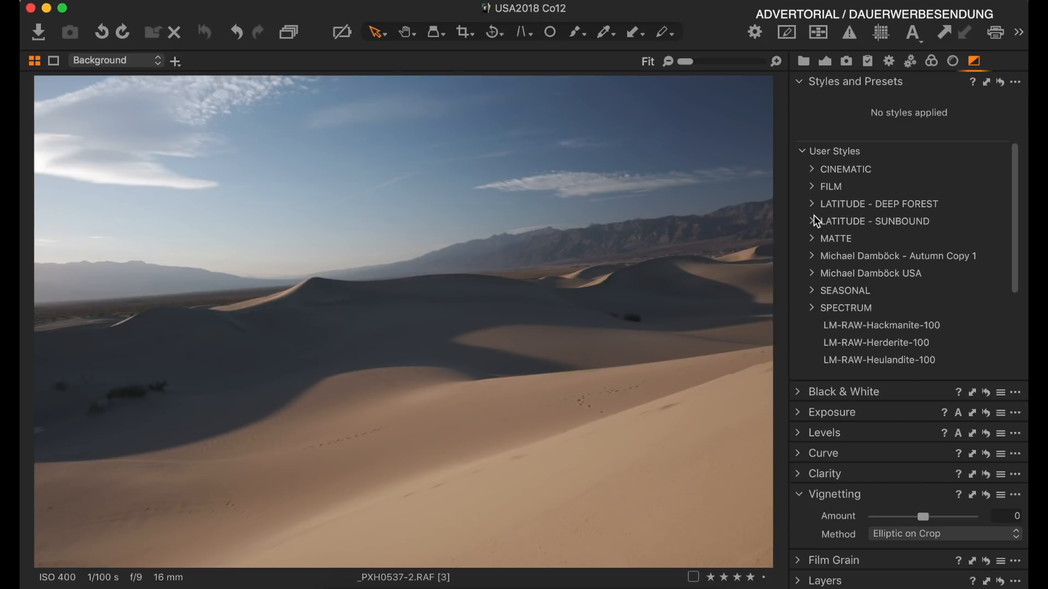
{"action": "scroll", "coordinate": [817, 221], "scroll_direction": "down", "scroll_amount": 5}
{"action": "left_click", "coordinate": [802, 328]}
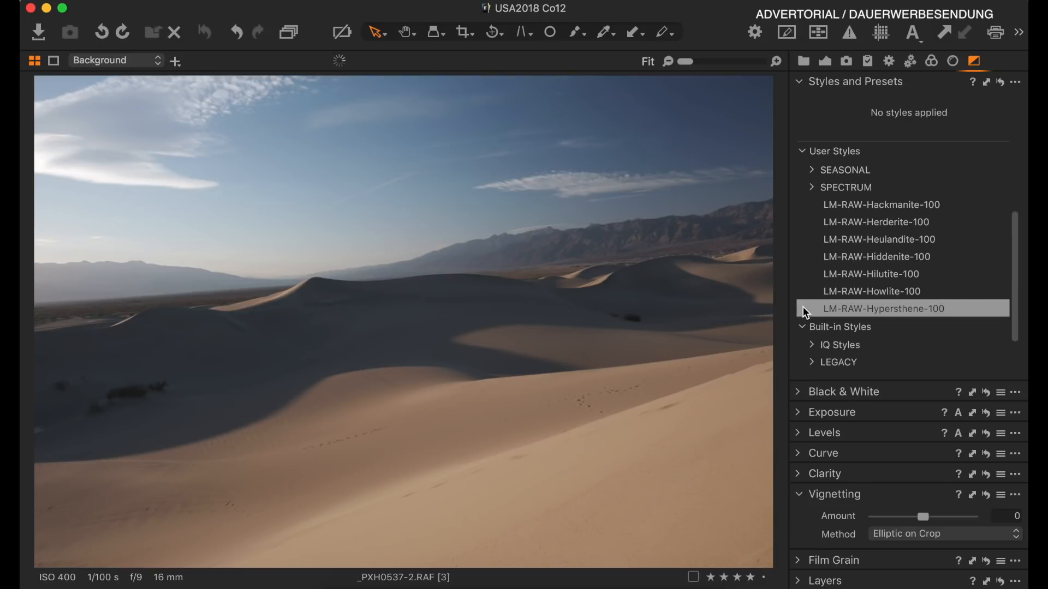
{"action": "scroll", "coordinate": [807, 313], "scroll_direction": "down", "scroll_amount": 3}
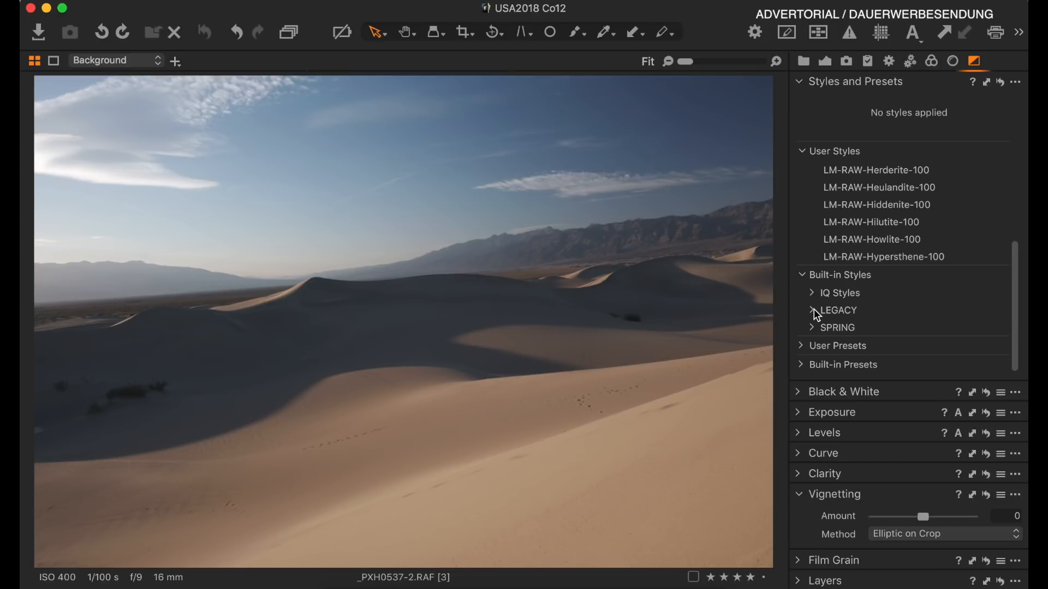
{"action": "left_click", "coordinate": [813, 310]}
{"action": "scroll", "coordinate": [818, 305], "scroll_direction": "down", "scroll_amount": 3}
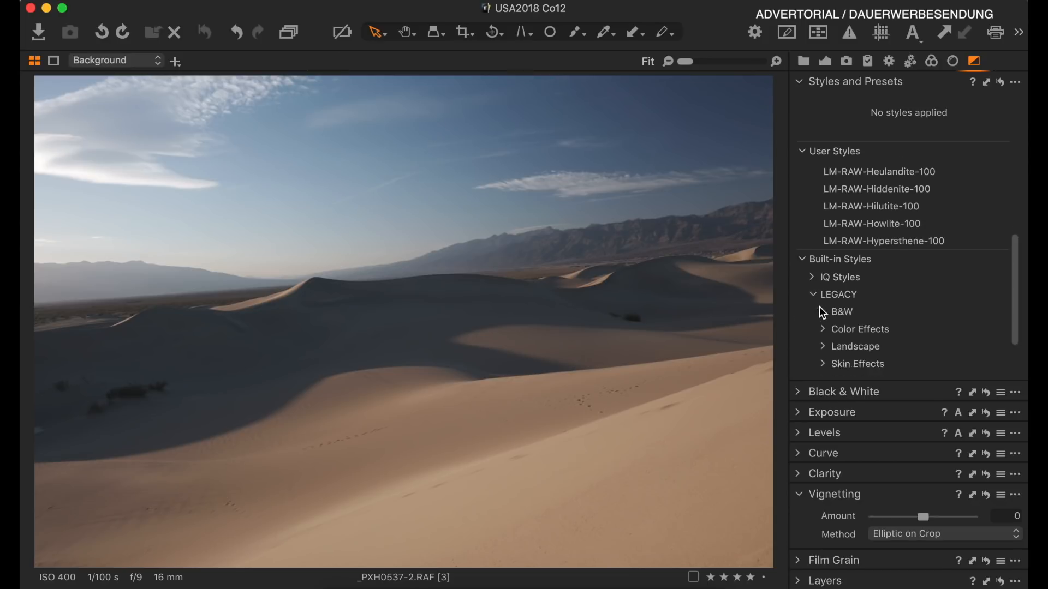
{"action": "left_click", "coordinate": [824, 283]}
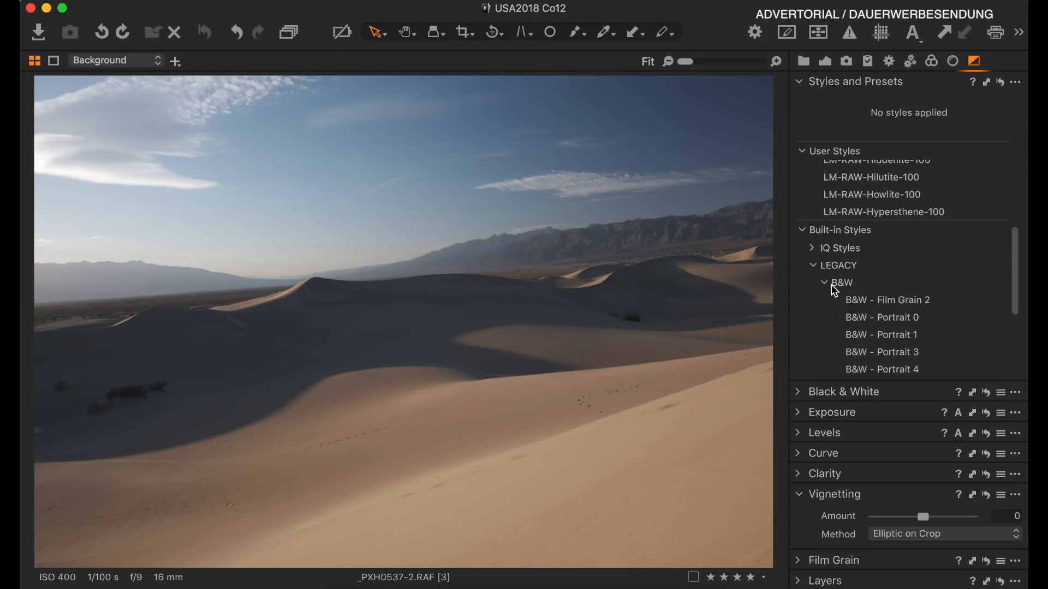
{"action": "scroll", "coordinate": [835, 289], "scroll_direction": "down", "scroll_amount": 3}
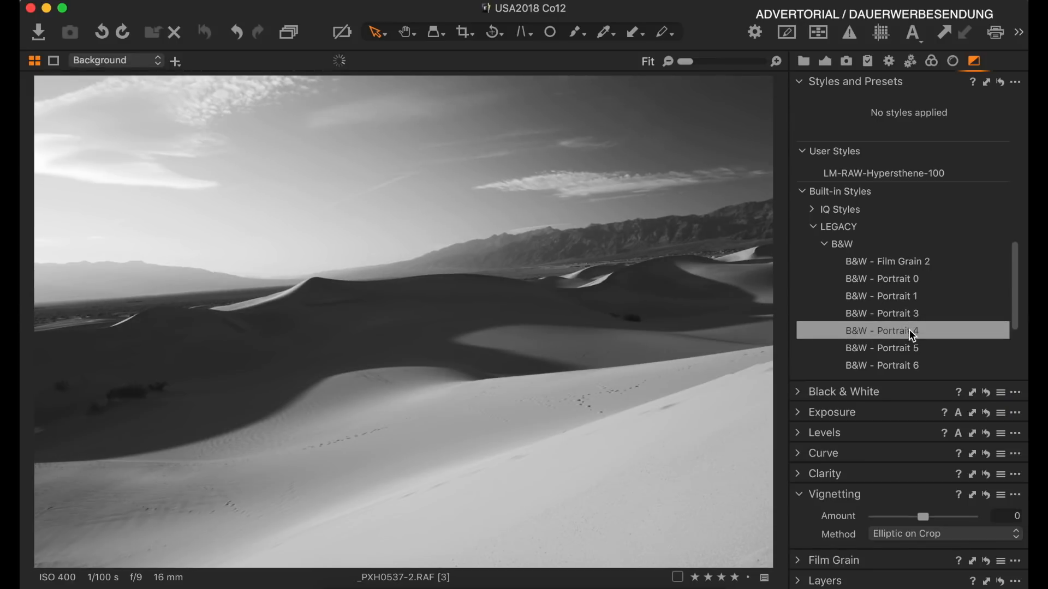
{"action": "scroll", "coordinate": [915, 349], "scroll_direction": "down", "scroll_amount": 1}
{"action": "scroll", "coordinate": [917, 354], "scroll_direction": "up", "scroll_amount": 1}
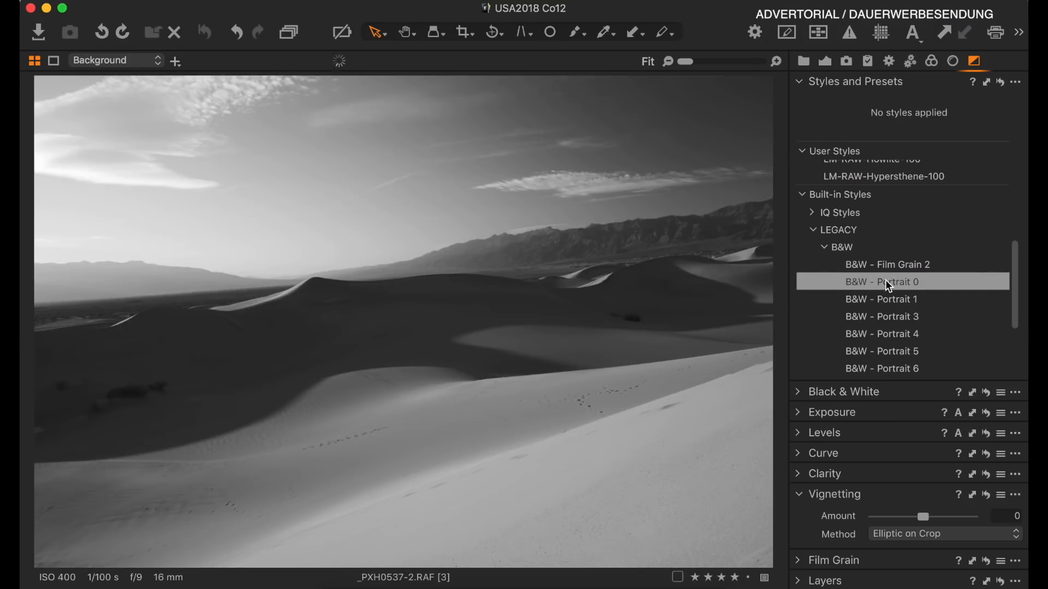
{"action": "left_click", "coordinate": [889, 284]}
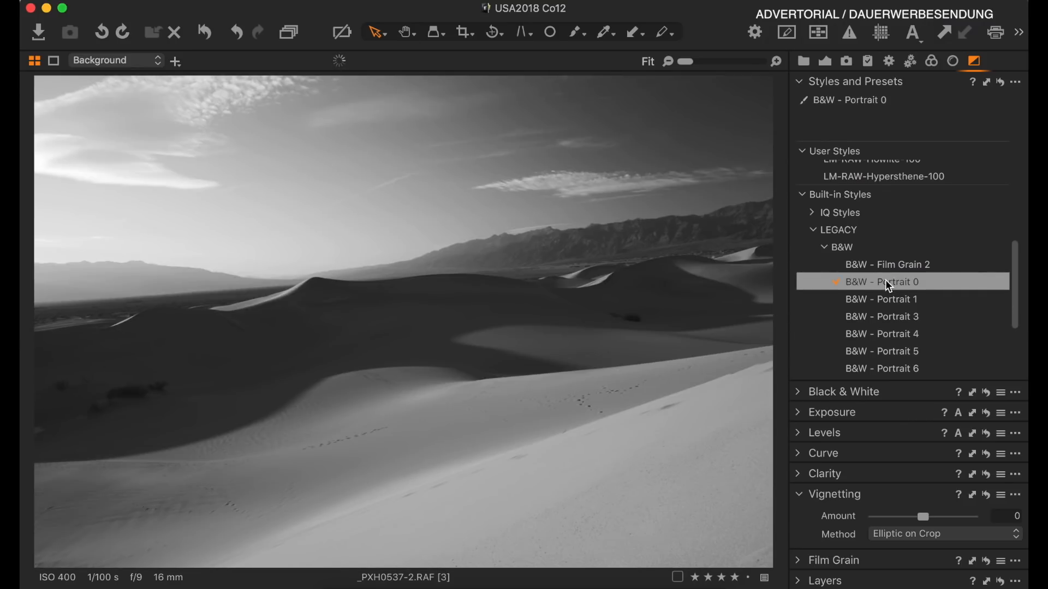
Apply the user style MD Walt Disney to the dune photo and expand the SPECTRUM style group
{"action": "left_click", "coordinate": [842, 232]}
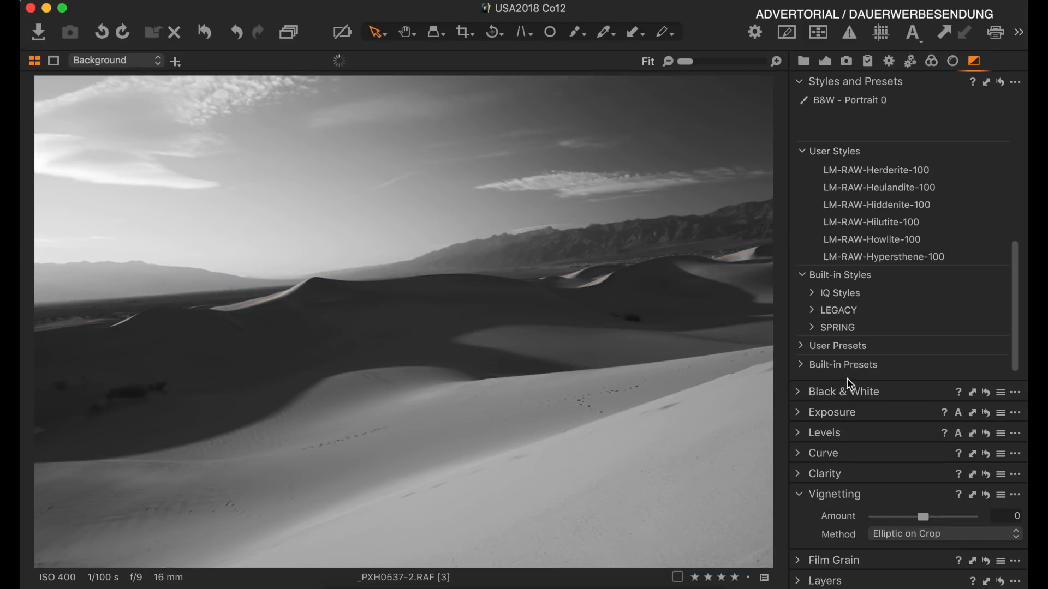
{"action": "scroll", "coordinate": [807, 199], "scroll_direction": "up", "scroll_amount": 4}
{"action": "left_click", "coordinate": [813, 192]}
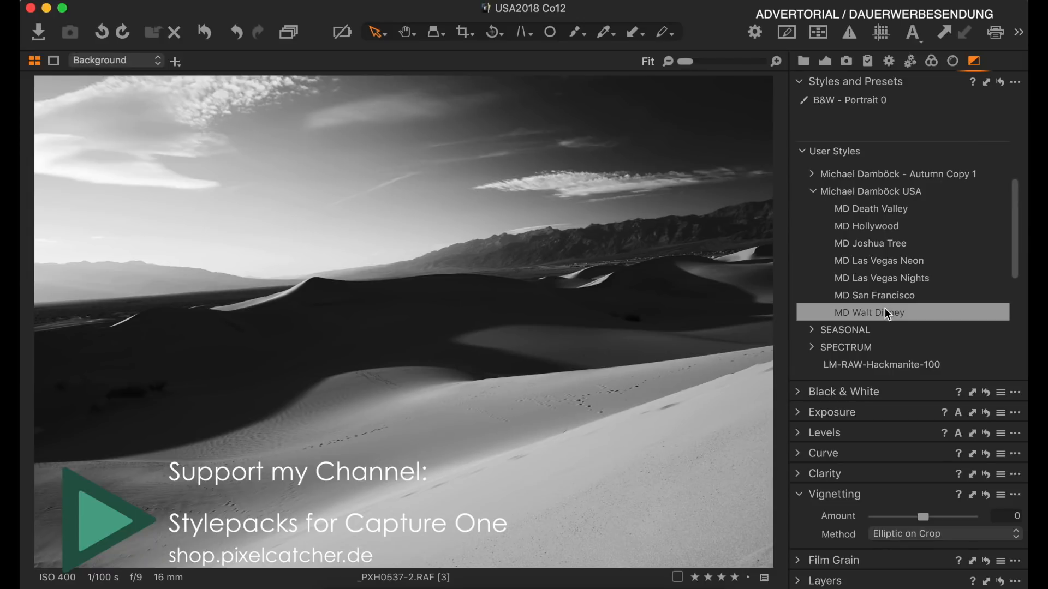
{"action": "left_click", "coordinate": [888, 314]}
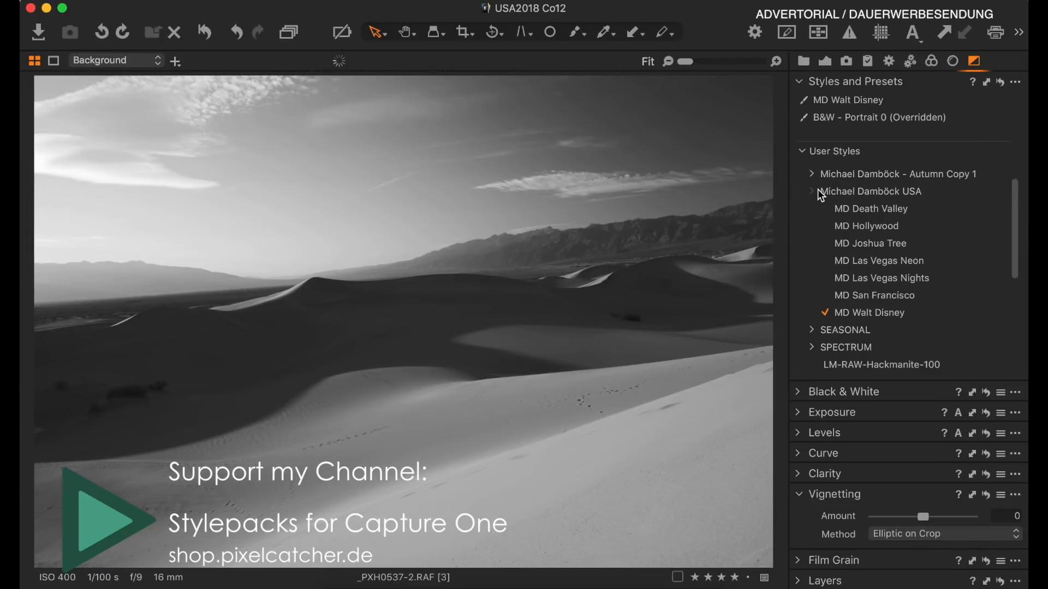
{"action": "left_click", "coordinate": [818, 191]}
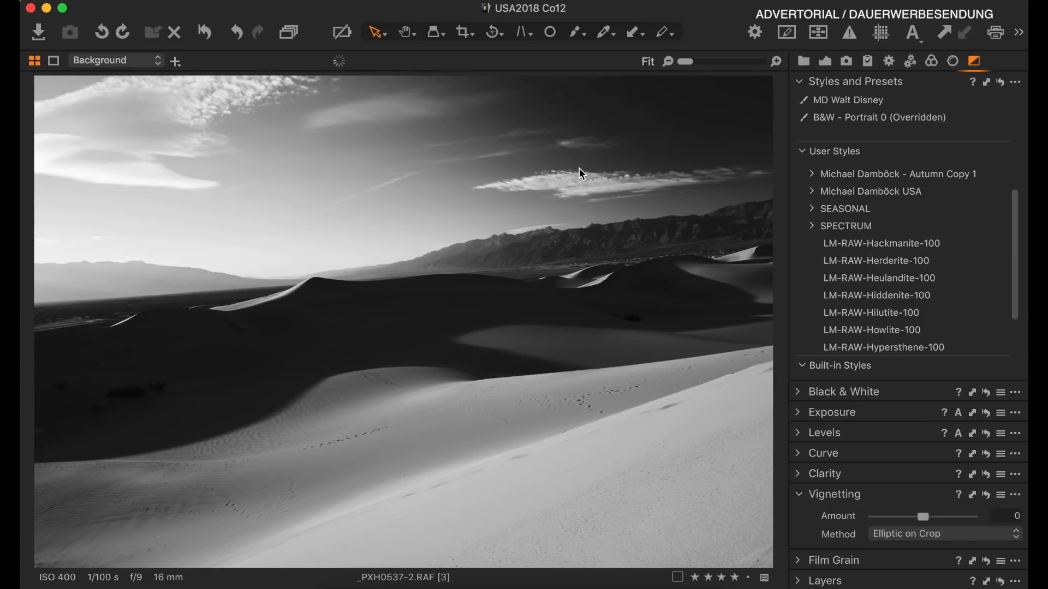
{"action": "left_click", "coordinate": [811, 226]}
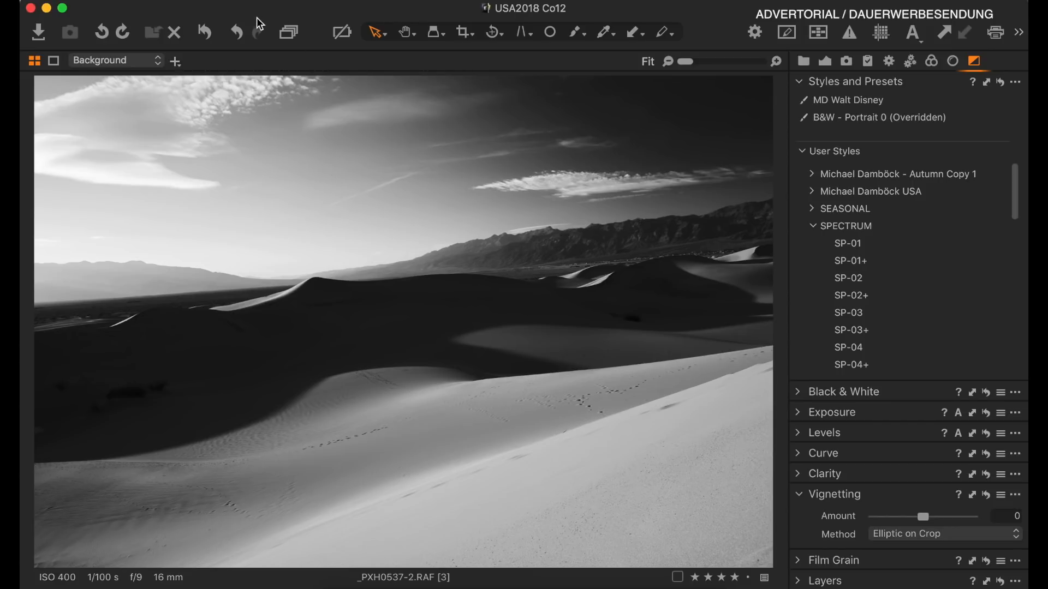
Compare the dune photo with its unadjusted state and examine the style's color sensitivity and clarity settings
{"action": "left_click", "coordinate": [208, 35]}
{"action": "left_click", "coordinate": [803, 152]}
{"action": "left_click", "coordinate": [798, 83]}
{"action": "left_click", "coordinate": [798, 168]}
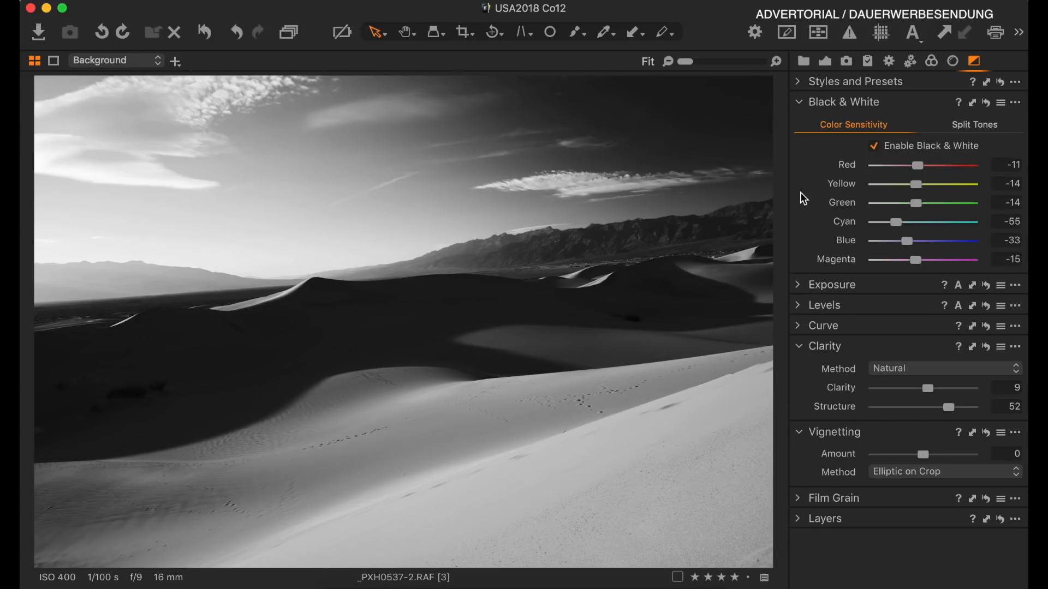
Add a new adjustment layer to the dune photo and draw a slightly tilted gradient mask from the sky down to the horizon
{"action": "left_click", "coordinate": [800, 523]}
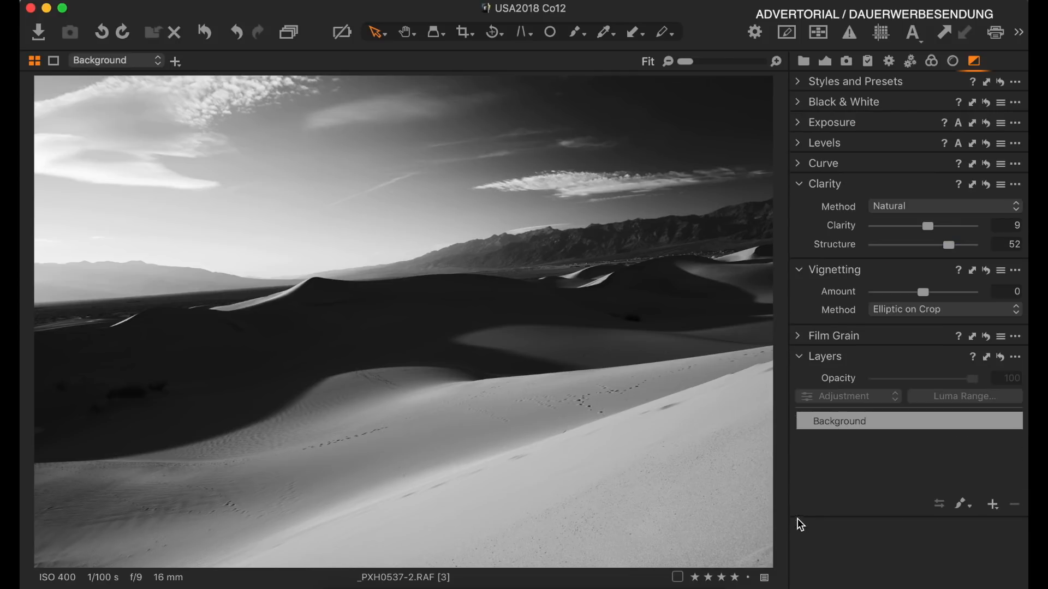
{"action": "left_click", "coordinate": [993, 507]}
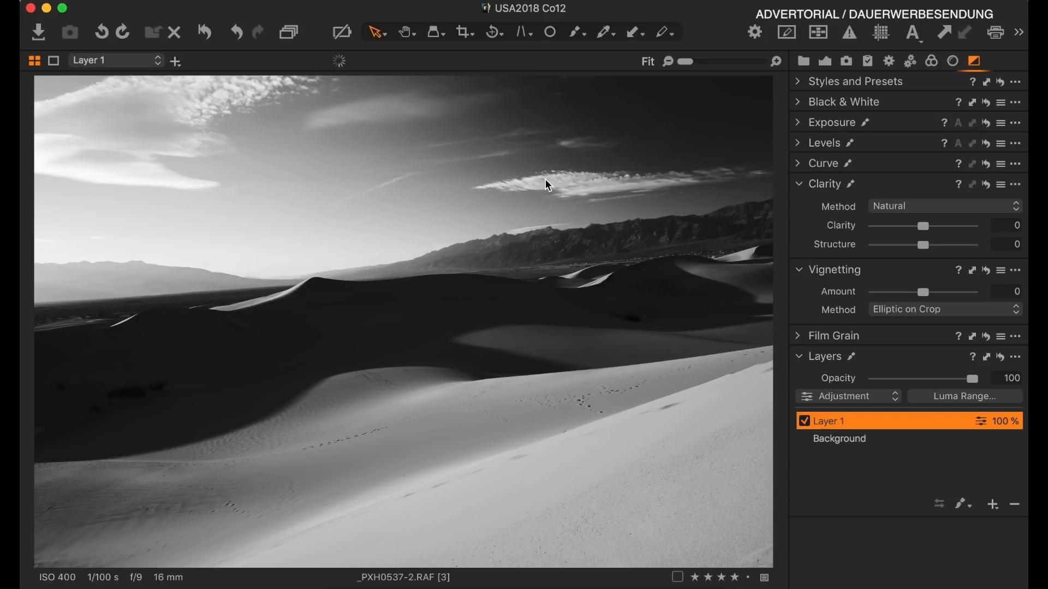
{"action": "key", "text": "g"}
{"action": "left_click_drag", "start_coordinate": [393, 161], "coordinate": [402, 277]}
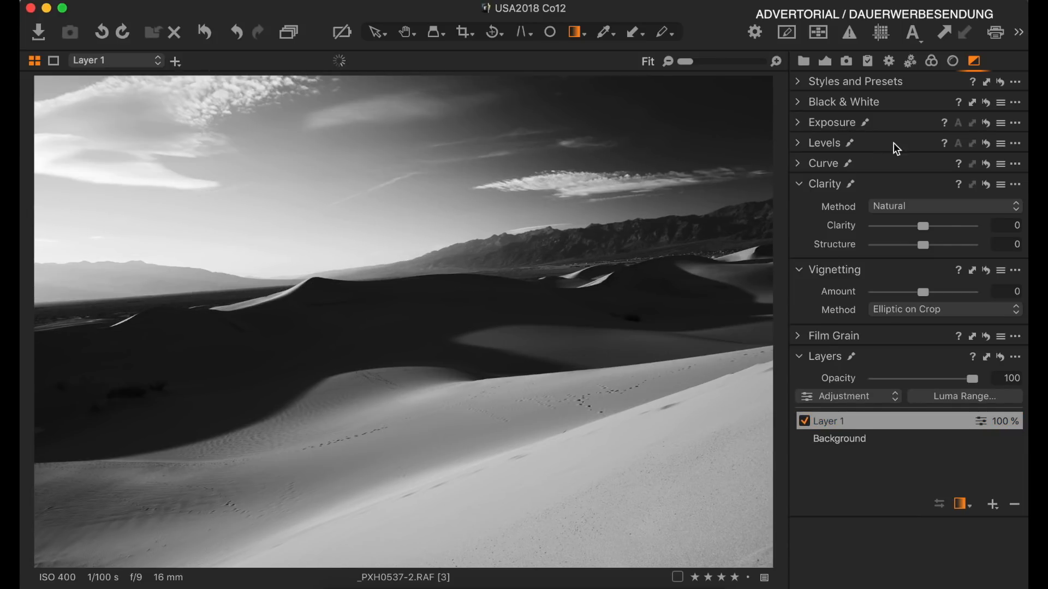
Darken the masked sky on Layer 1 with exposure -1.35 and contrast 20
{"action": "left_click", "coordinate": [799, 124]}
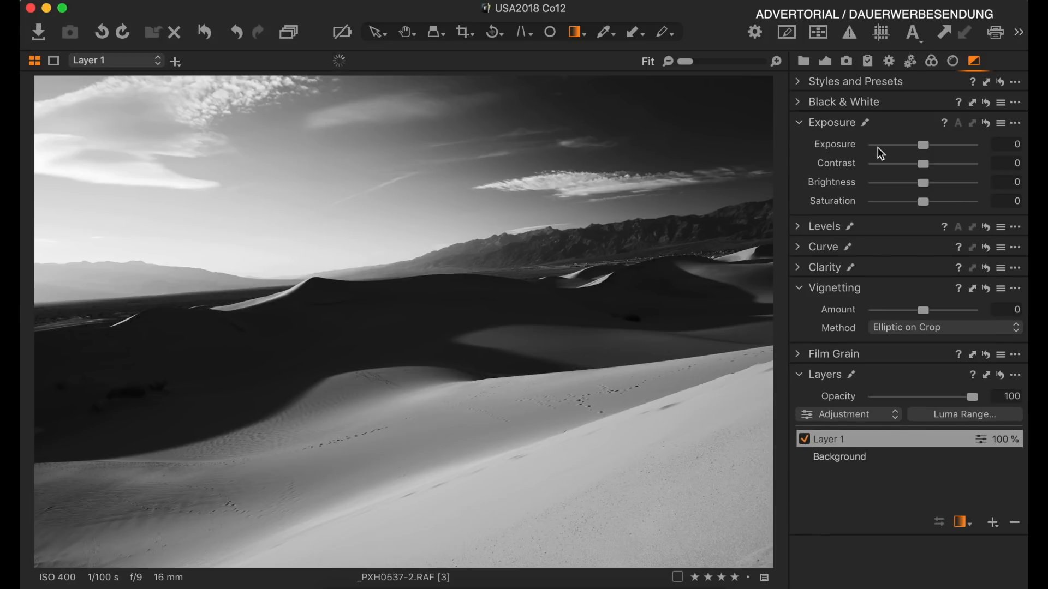
{"action": "left_click_drag", "start_coordinate": [924, 146], "coordinate": [901, 153]}
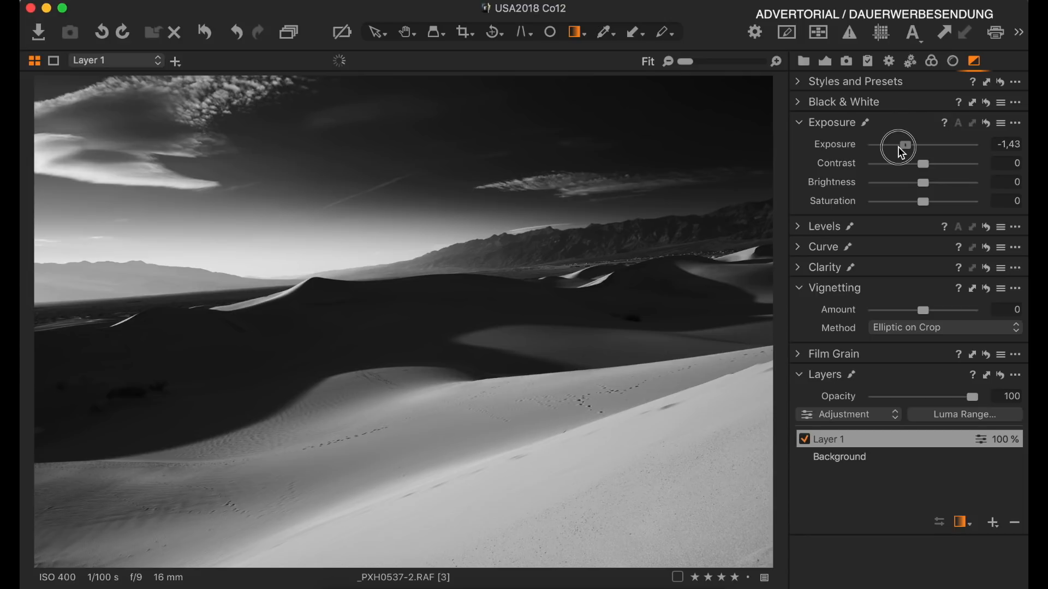
{"action": "left_click_drag", "start_coordinate": [902, 153], "coordinate": [942, 162]}
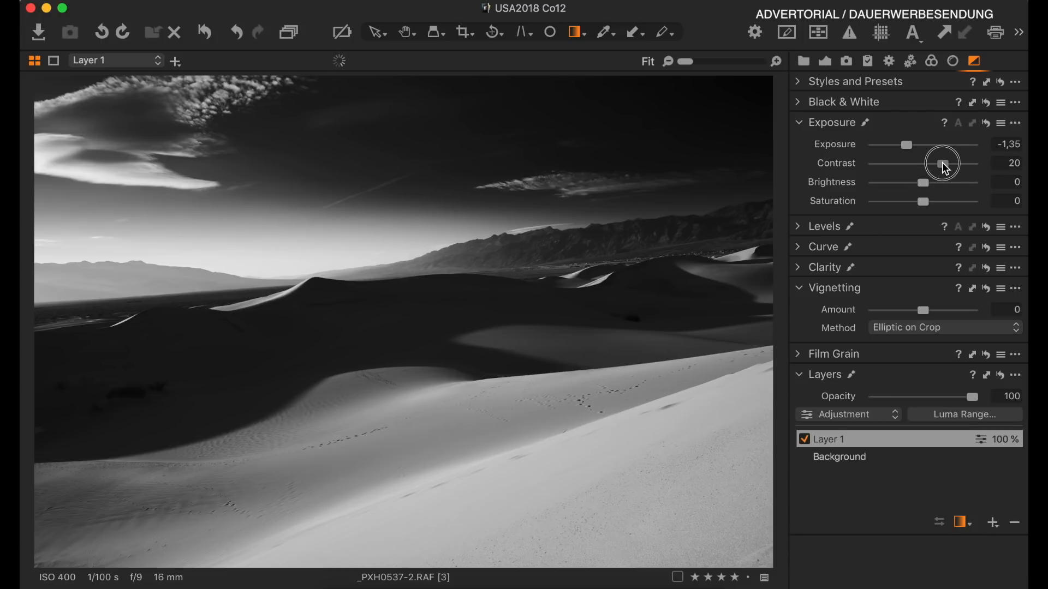
Refine the sky gradient mask by narrowing its transition and shifting it slightly lower over the horizon and mountains
{"action": "left_click_drag", "start_coordinate": [359, 287], "coordinate": [360, 290]}
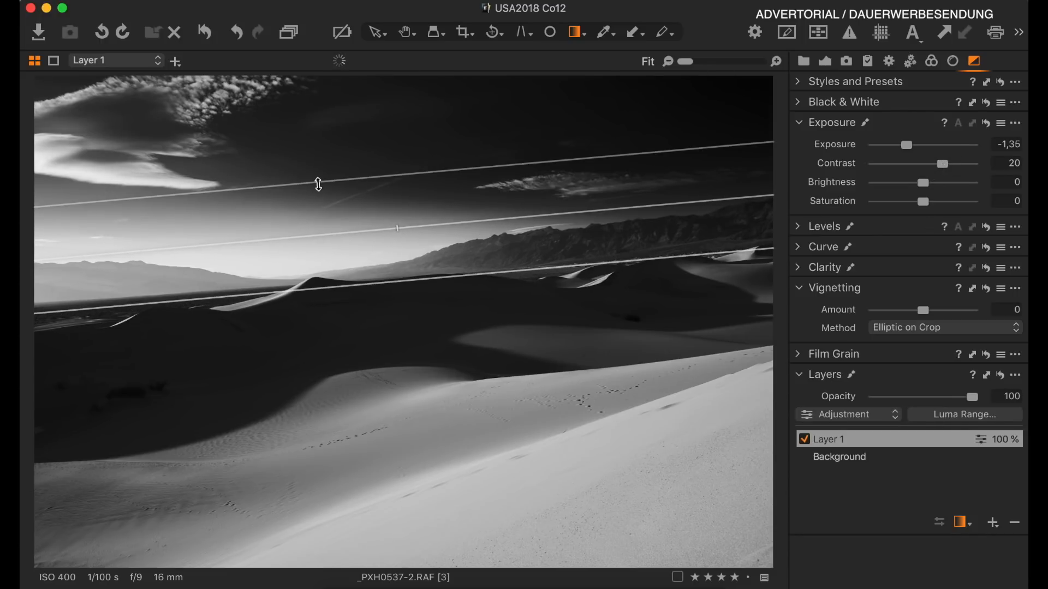
{"action": "left_click_drag", "start_coordinate": [318, 186], "coordinate": [332, 211]}
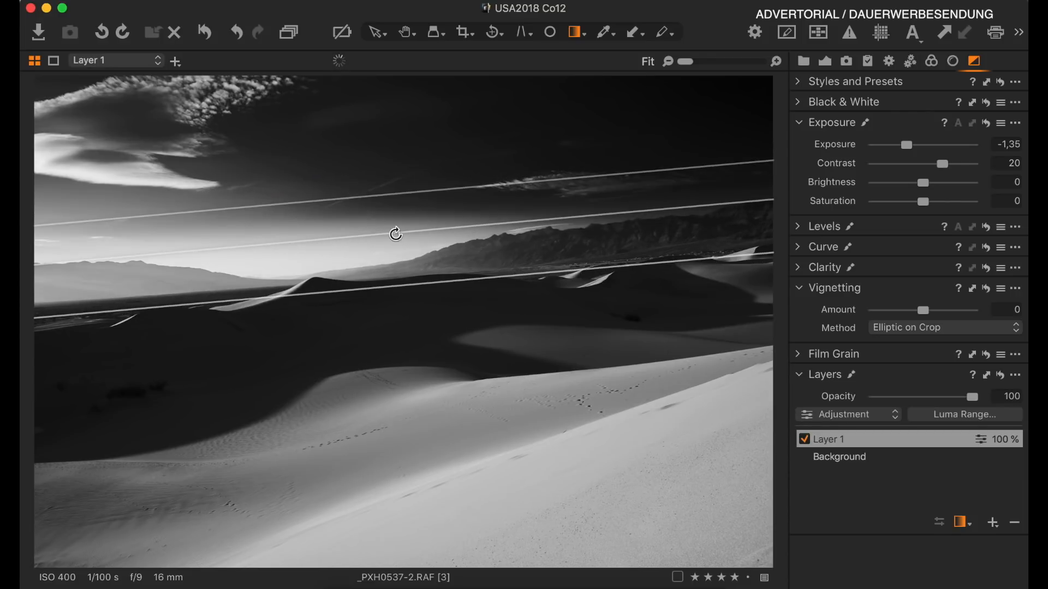
{"action": "left_click_drag", "start_coordinate": [362, 236], "coordinate": [367, 254]}
{"action": "left_click", "coordinate": [379, 34]}
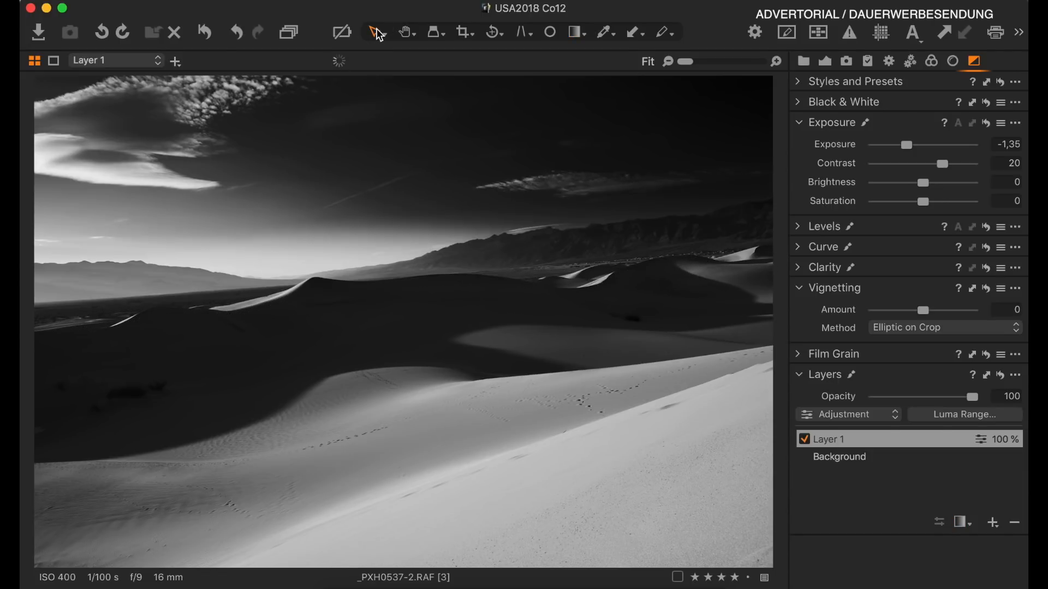
Crop the foreground sand off the lower edge of the dune photo, leaving a frame of about 20.00 by 10.63 in
{"action": "left_click", "coordinate": [464, 36]}
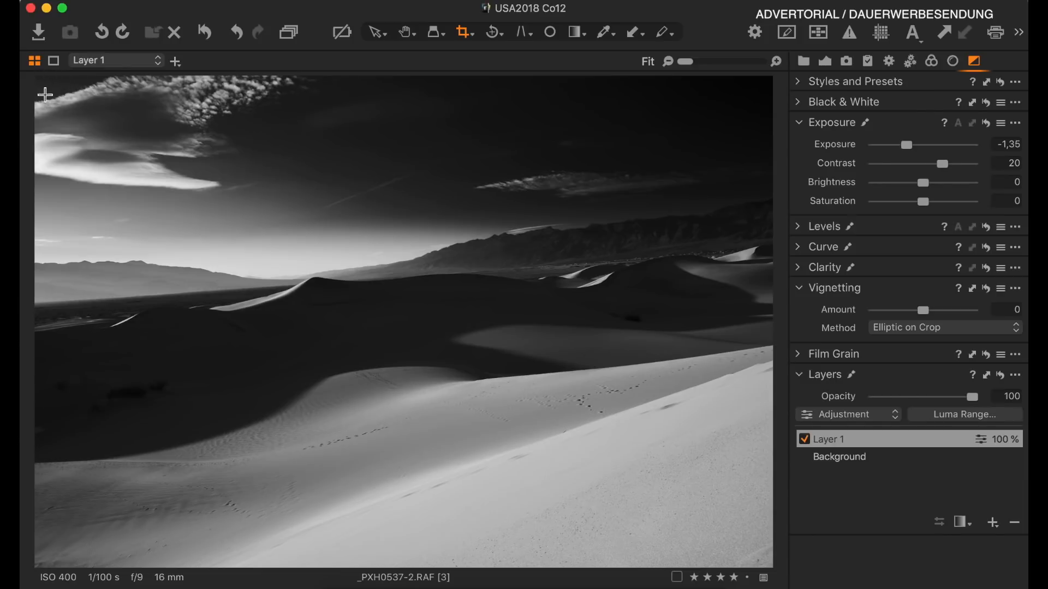
{"action": "left_click_drag", "start_coordinate": [193, 568], "coordinate": [185, 468]}
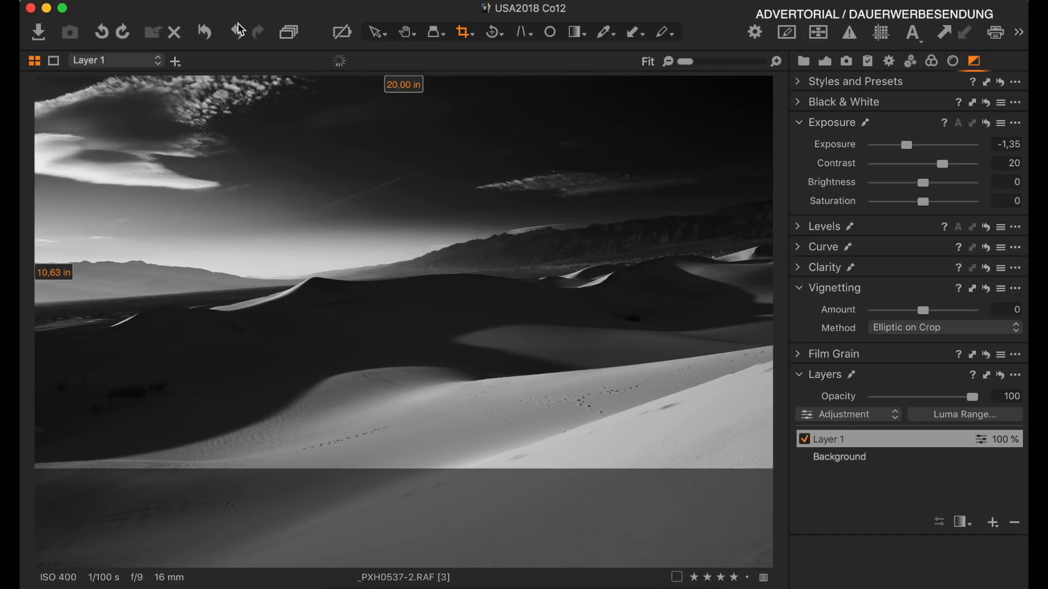
{"action": "left_click", "coordinate": [377, 34]}
Examine the cropped dune photo's horizon, dark dunes, footprints and mountains at 100%, and compare the full picture with its unadjusted state
{"action": "key", "text": "super+t"}
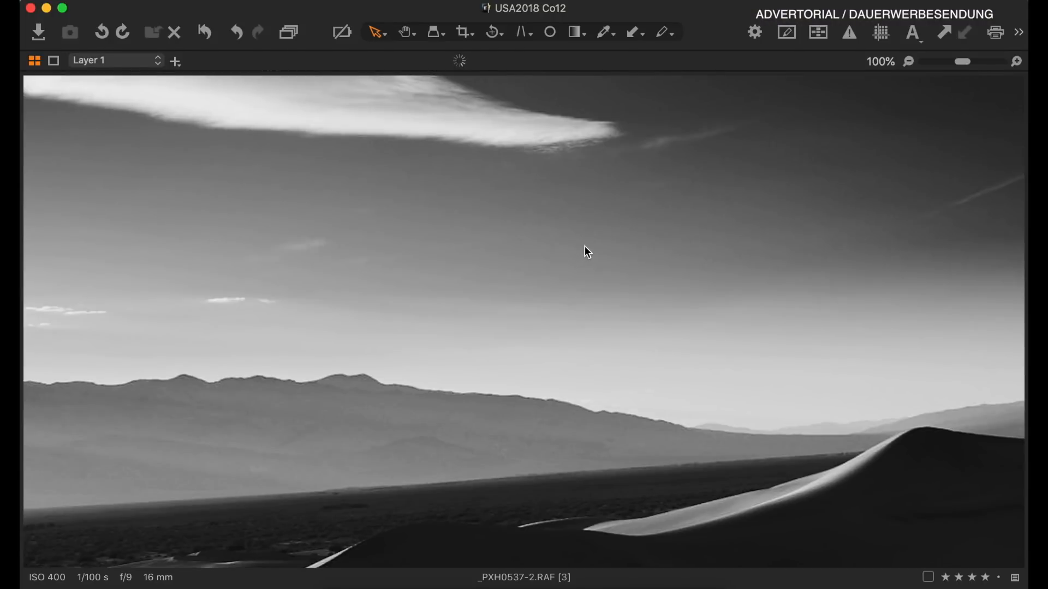
{"action": "scroll", "coordinate": [585, 247], "scroll_direction": "down", "scroll_amount": 5}
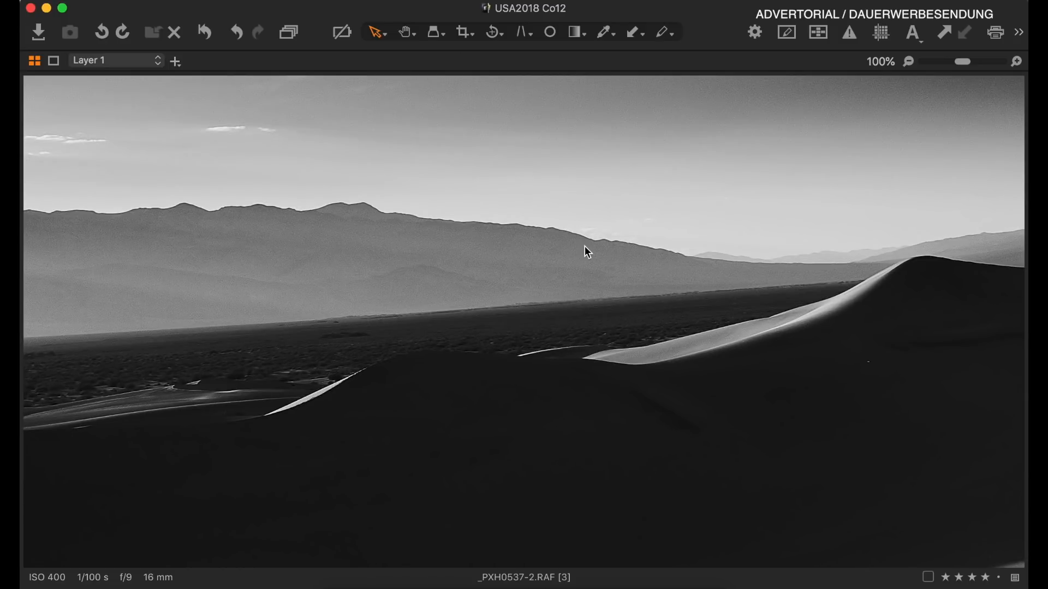
{"action": "scroll", "coordinate": [584, 247], "scroll_direction": "down", "scroll_amount": 8}
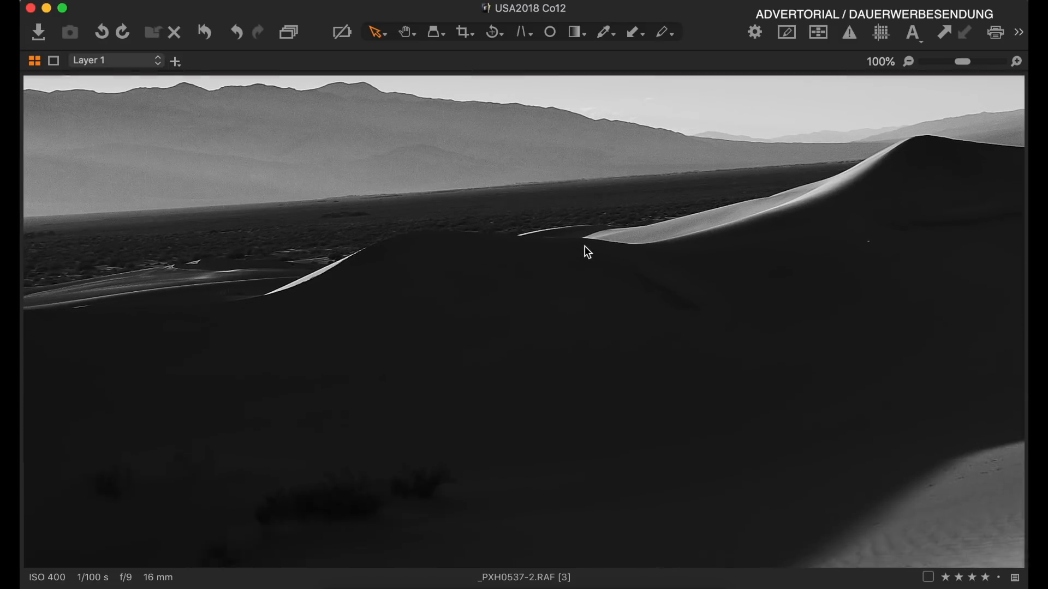
{"action": "scroll", "coordinate": [584, 245], "scroll_direction": "down", "scroll_amount": 10}
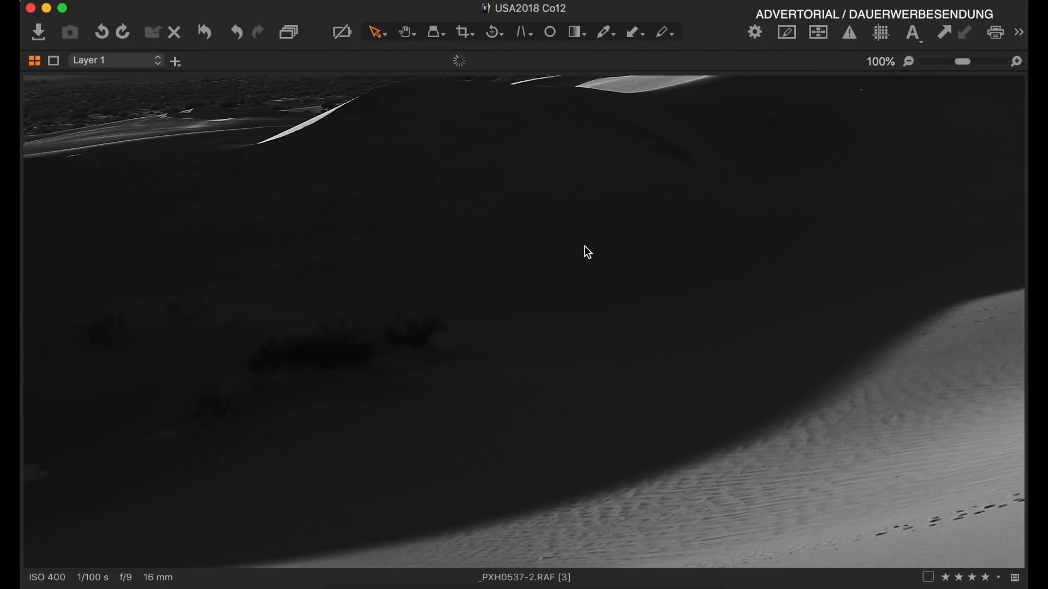
{"action": "scroll", "coordinate": [560, 317], "scroll_direction": "down", "scroll_amount": 8}
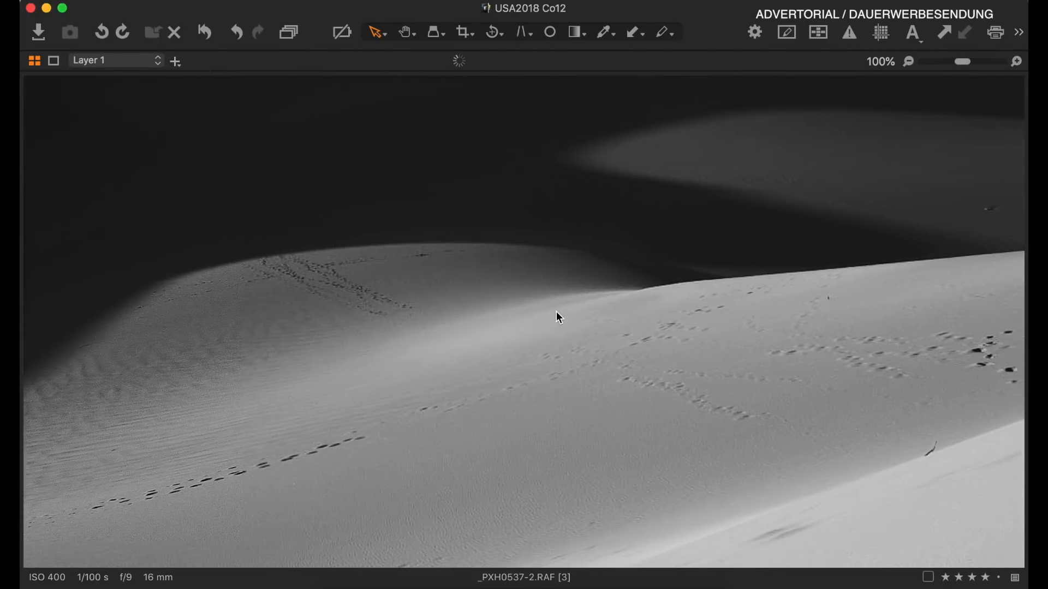
{"action": "scroll", "coordinate": [559, 316], "scroll_direction": "right", "scroll_amount": 5}
{"action": "scroll", "coordinate": [559, 317], "scroll_direction": "right", "scroll_amount": 5}
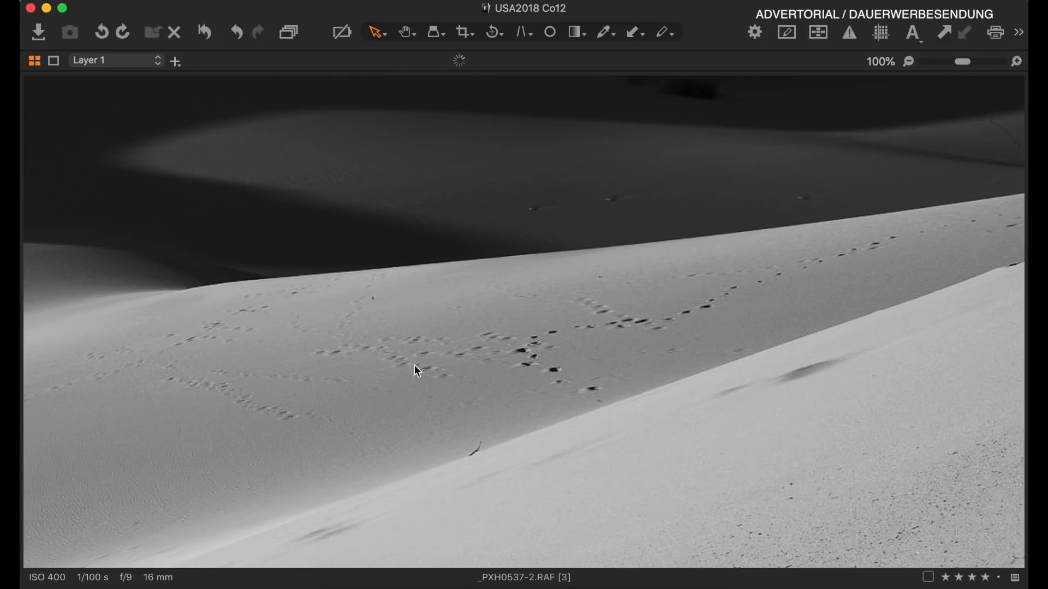
{"action": "scroll", "coordinate": [289, 393], "scroll_direction": "up", "scroll_amount": 10}
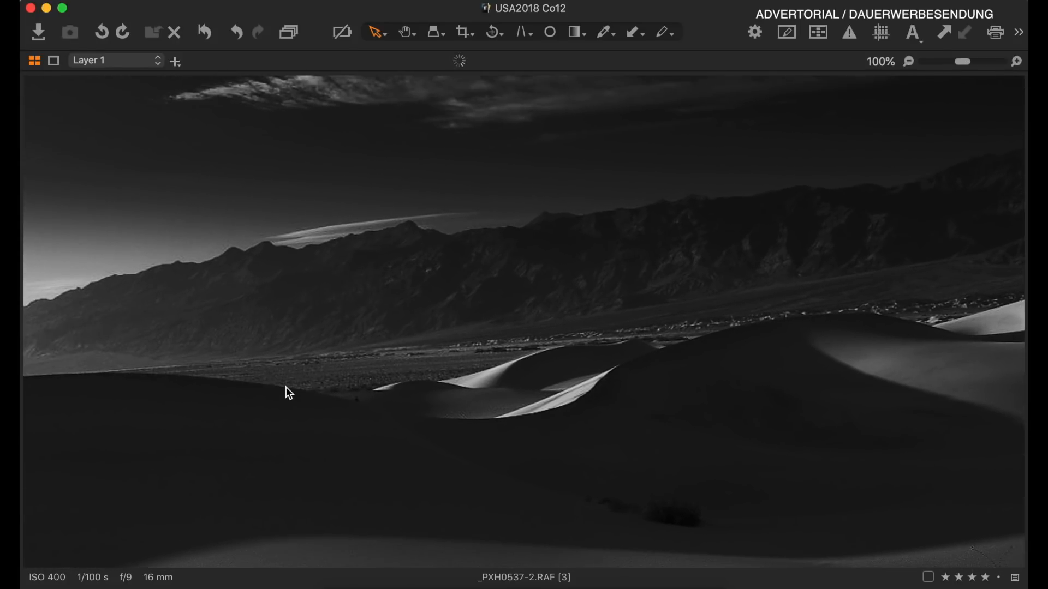
{"action": "scroll", "coordinate": [290, 393], "scroll_direction": "up", "scroll_amount": 3}
{"action": "scroll", "coordinate": [289, 393], "scroll_direction": "left", "scroll_amount": 3}
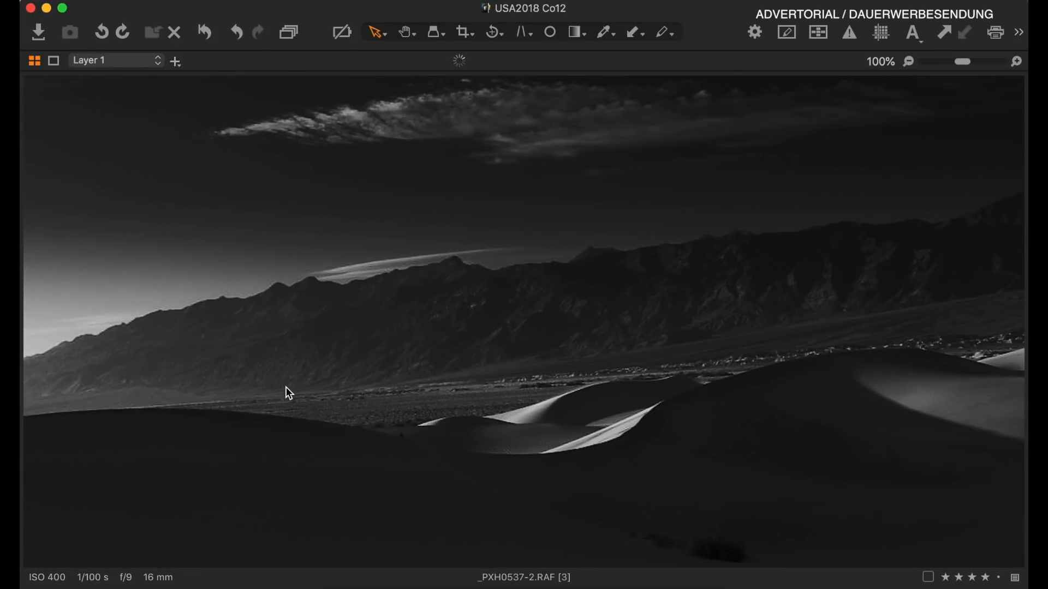
{"action": "key", "text": "super+minus"}
{"action": "key", "text": "super+minus"}
{"action": "key", "text": "super+minus"}
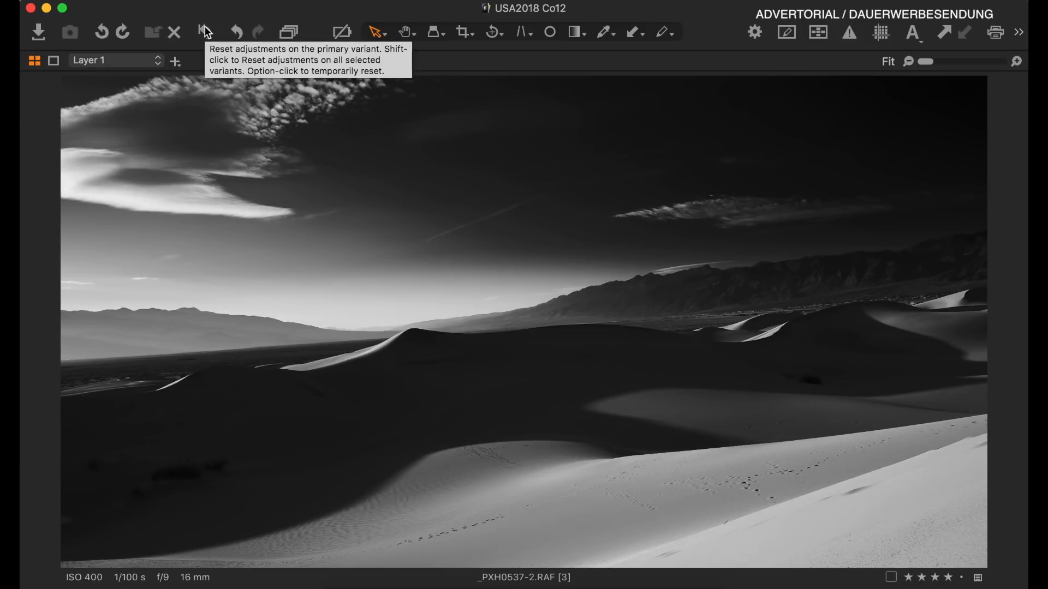
{"action": "left_click", "coordinate": [205, 28]}
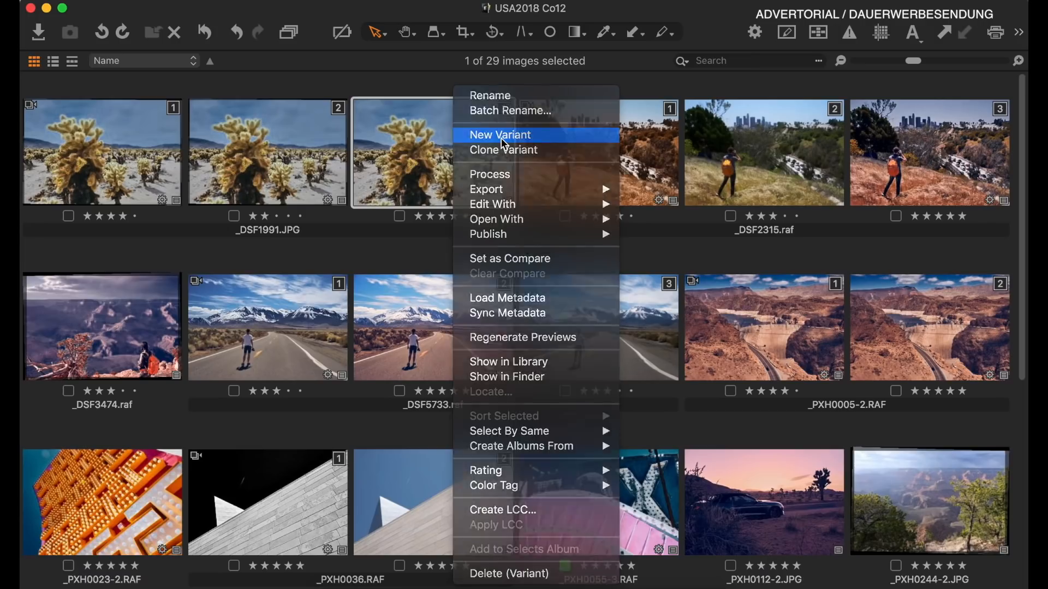
Create a new variant of the cactus photo _DSF1991.JPG and open it in the viewer alongside the adjustment tools
{"action": "left_click", "coordinate": [500, 138]}
{"action": "double_click", "coordinate": [600, 152]}
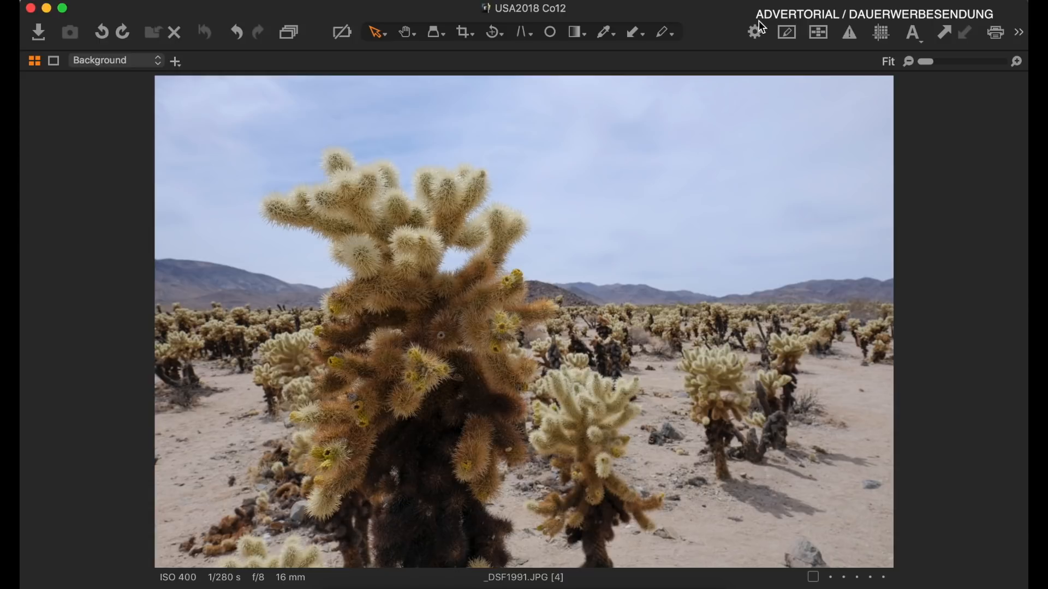
{"action": "key", "text": "super+t"}
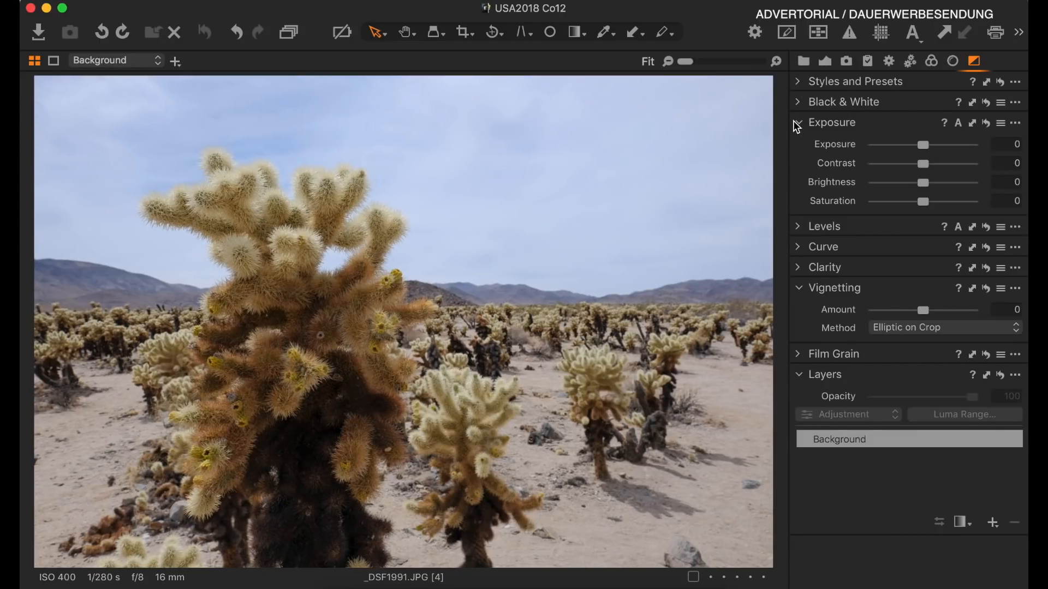
Convert the cactus photo to black and white with sensitivities Yellow -56, Green -73, Cyan -63 and Blue -80
{"action": "left_click", "coordinate": [797, 101]}
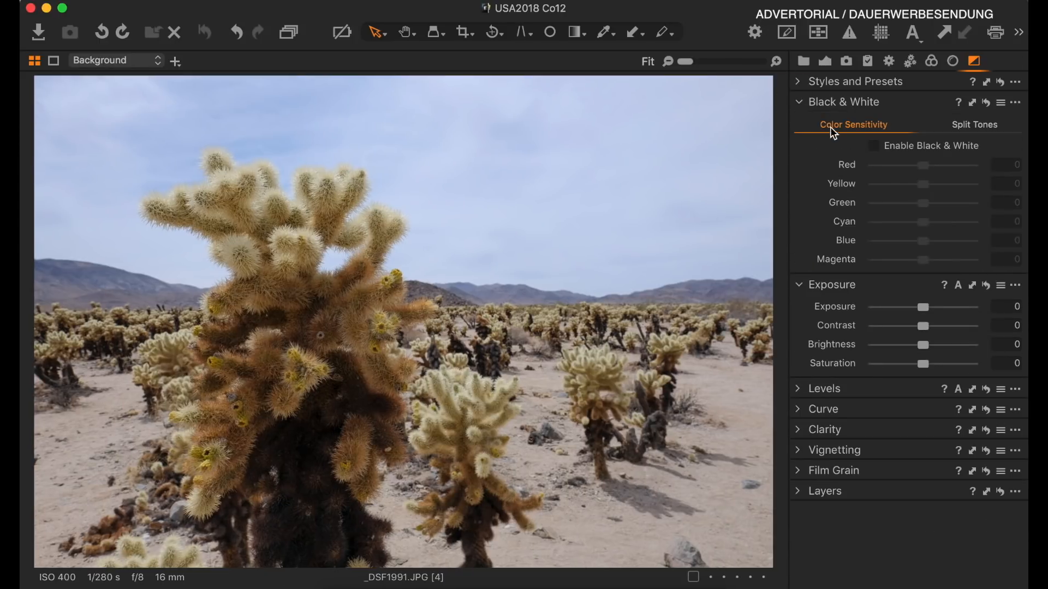
{"action": "left_click", "coordinate": [874, 147]}
{"action": "left_click_drag", "start_coordinate": [891, 225], "coordinate": [888, 224]}
{"action": "left_click", "coordinate": [892, 240]}
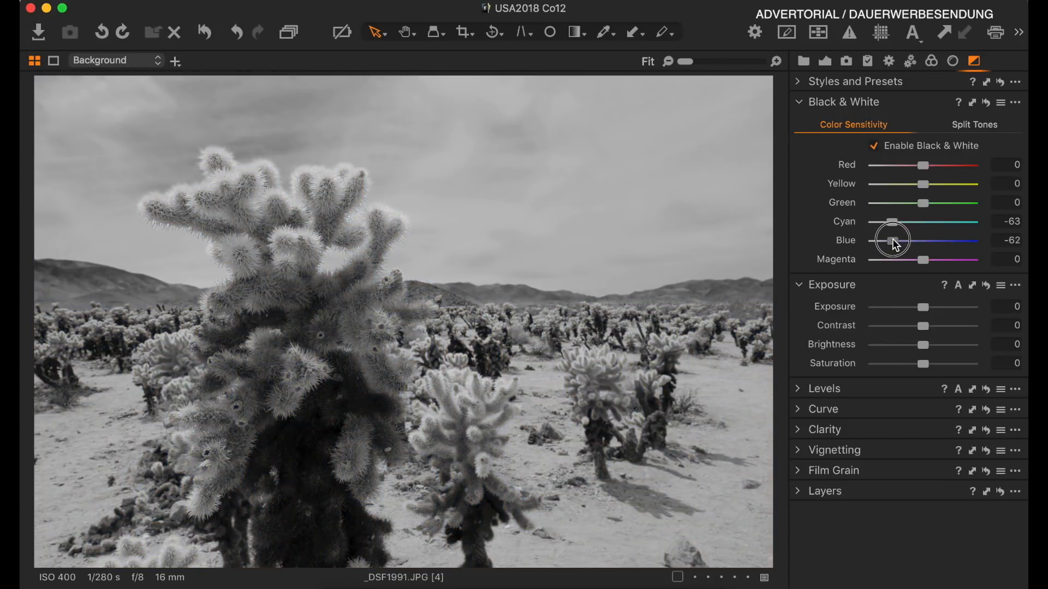
{"action": "left_click_drag", "start_coordinate": [884, 239], "coordinate": [877, 238]}
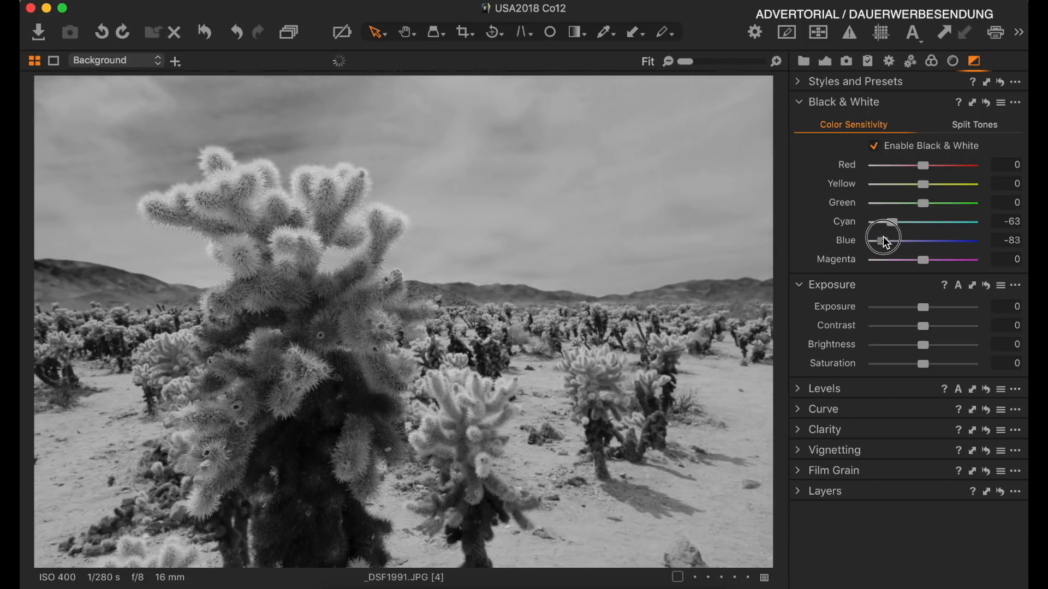
{"action": "left_click_drag", "start_coordinate": [929, 207], "coordinate": [895, 187]}
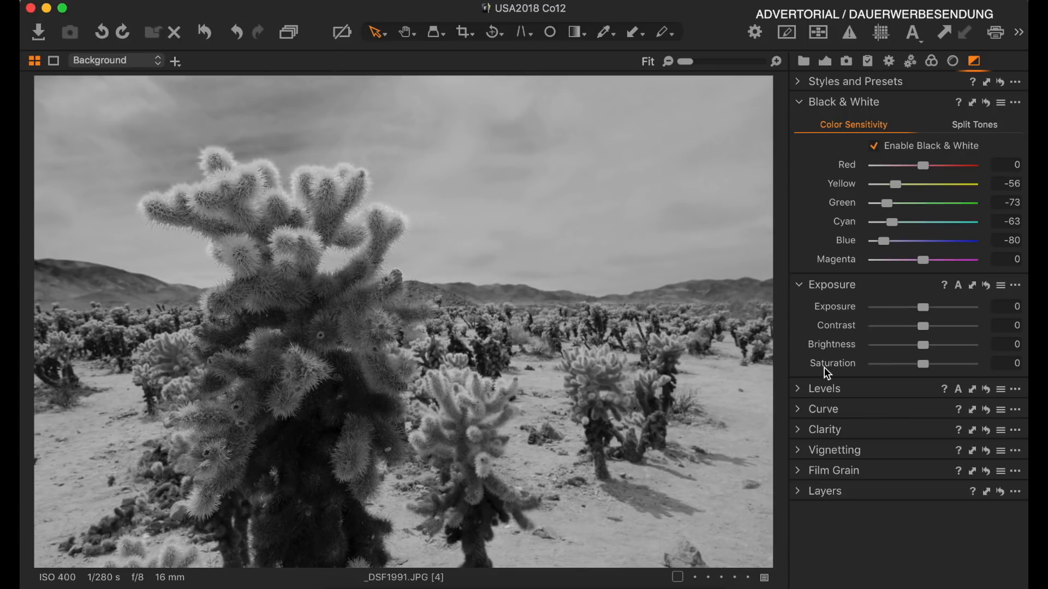
Sharpen the cactus photo's detail using the Natural clarity method with clarity 23 and structure 46
{"action": "left_click", "coordinate": [800, 285]}
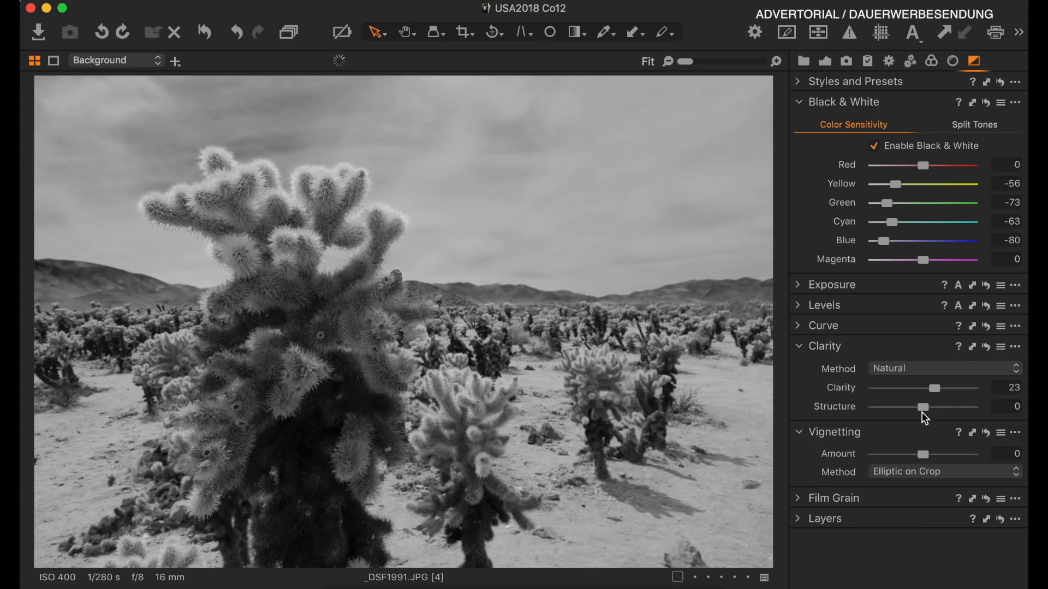
{"action": "left_click_drag", "start_coordinate": [932, 410], "coordinate": [949, 422]}
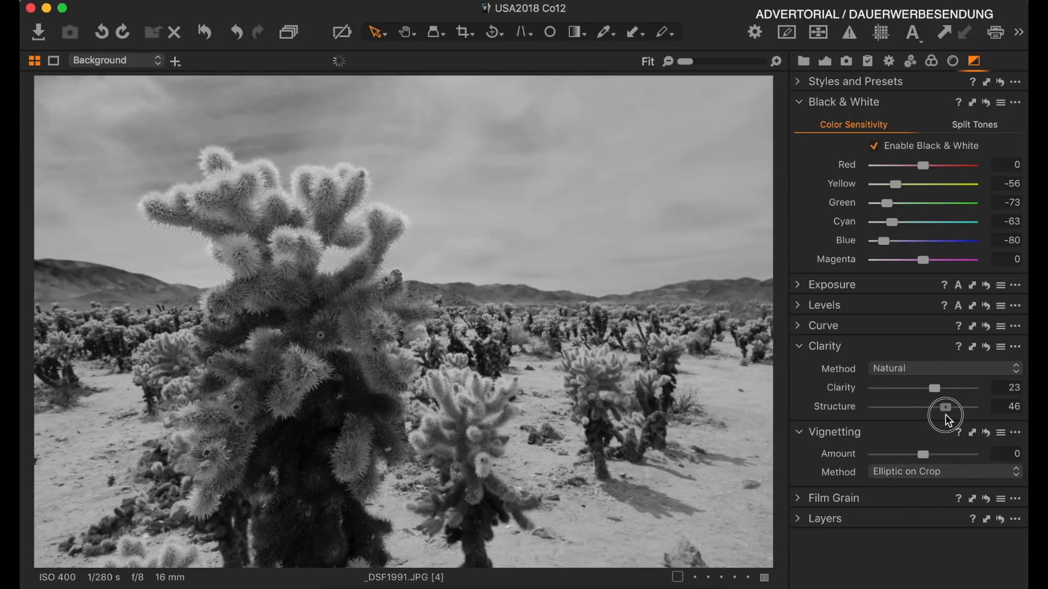
Examine the cactus spines, shadows and ground in close-up to judge the effect of the clarity and structure settings
{"action": "scroll", "coordinate": [468, 251], "scroll_direction": "up", "scroll_amount": 3}
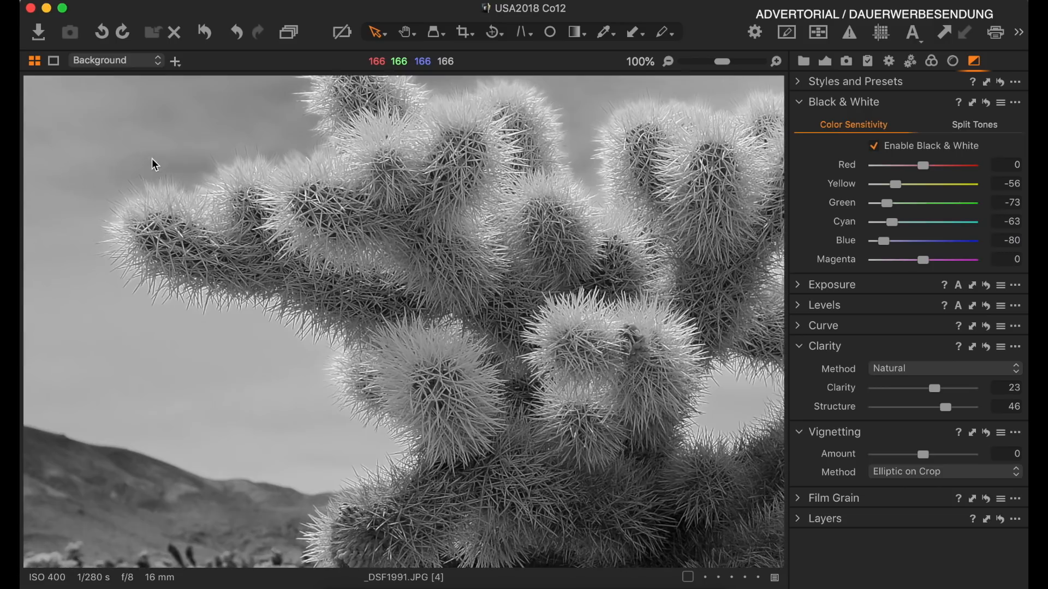
{"action": "scroll", "coordinate": [154, 165], "scroll_direction": "down", "scroll_amount": 5}
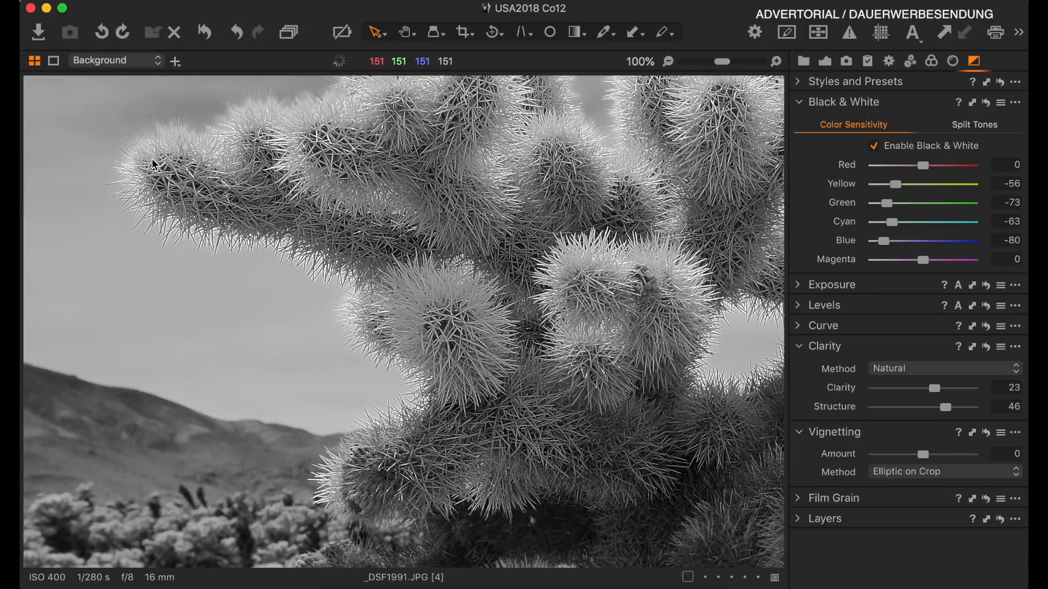
{"action": "scroll", "coordinate": [154, 165], "scroll_direction": "down", "scroll_amount": 2}
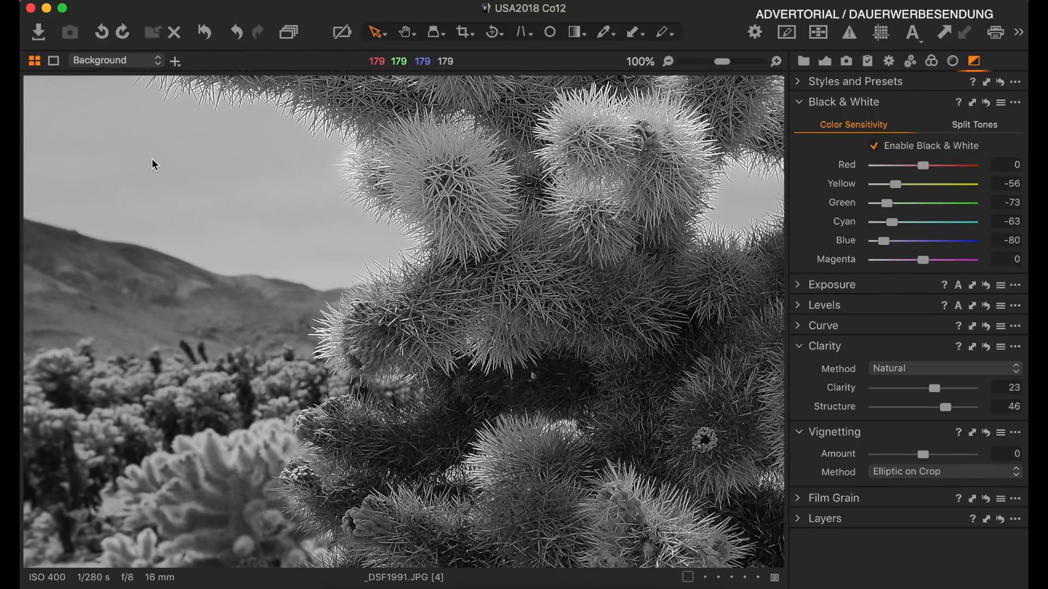
{"action": "scroll", "coordinate": [155, 165], "scroll_direction": "down", "scroll_amount": 6}
{"action": "scroll", "coordinate": [154, 165], "scroll_direction": "down", "scroll_amount": 2}
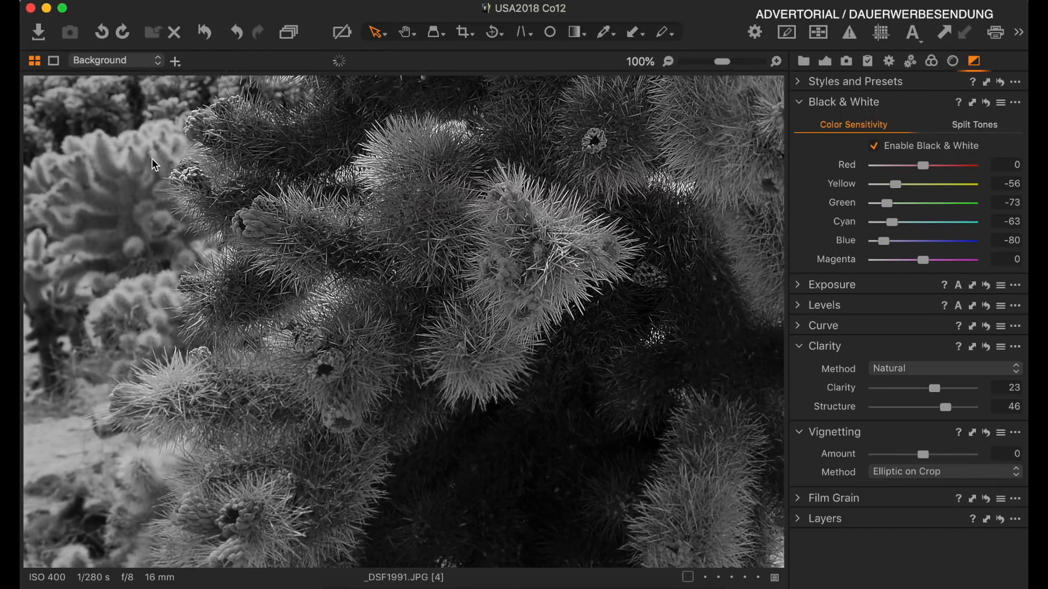
{"action": "scroll", "coordinate": [259, 264], "scroll_direction": "down", "scroll_amount": 4}
{"action": "scroll", "coordinate": [259, 265], "scroll_direction": "right", "scroll_amount": 3}
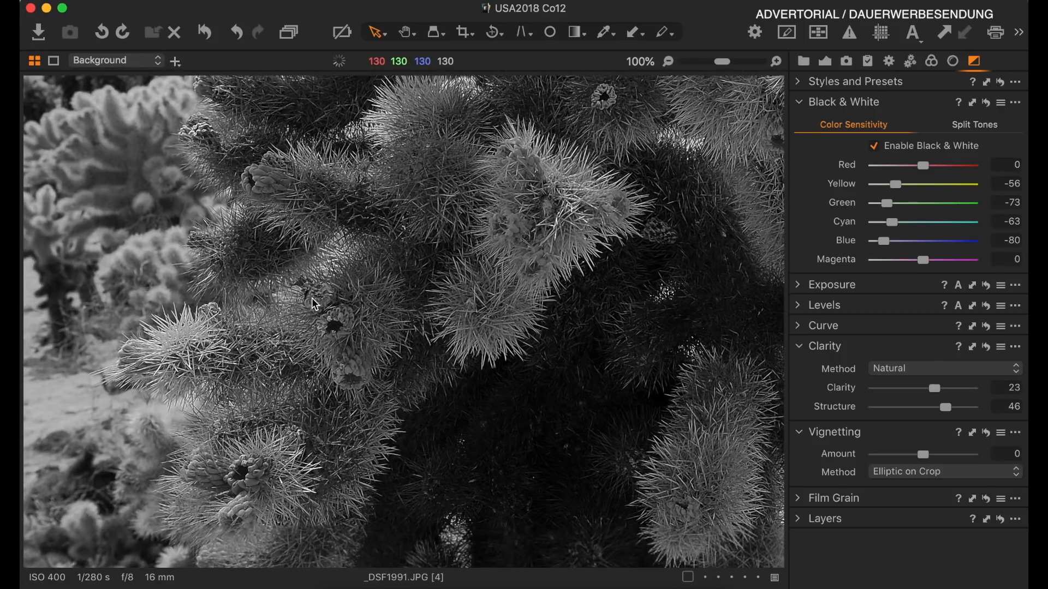
{"action": "scroll", "coordinate": [316, 304], "scroll_direction": "down", "scroll_amount": 5}
{"action": "scroll", "coordinate": [315, 305], "scroll_direction": "right", "scroll_amount": 4}
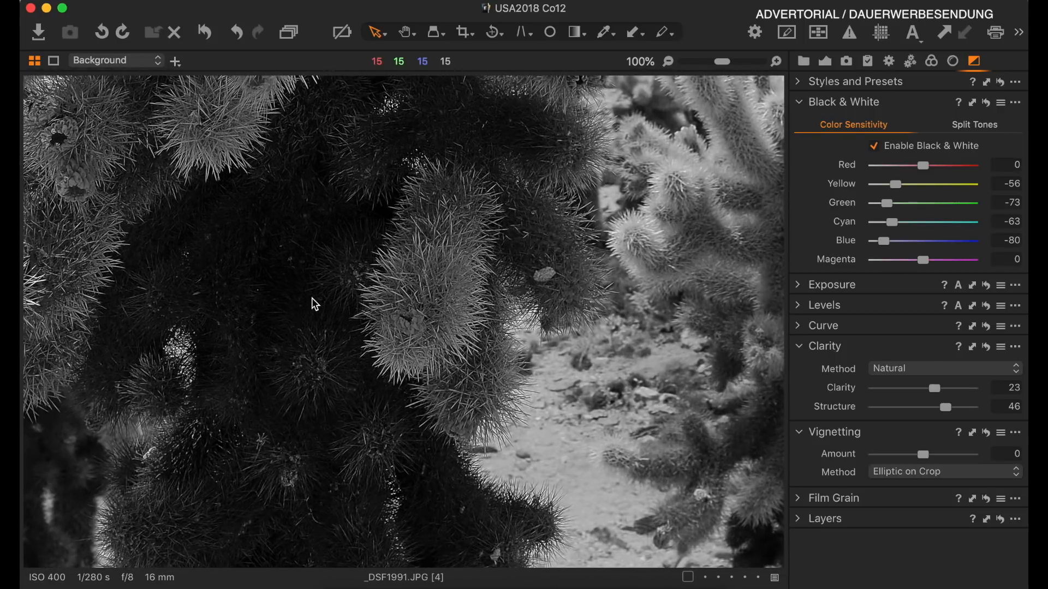
{"action": "key", "text": "super+minus"}
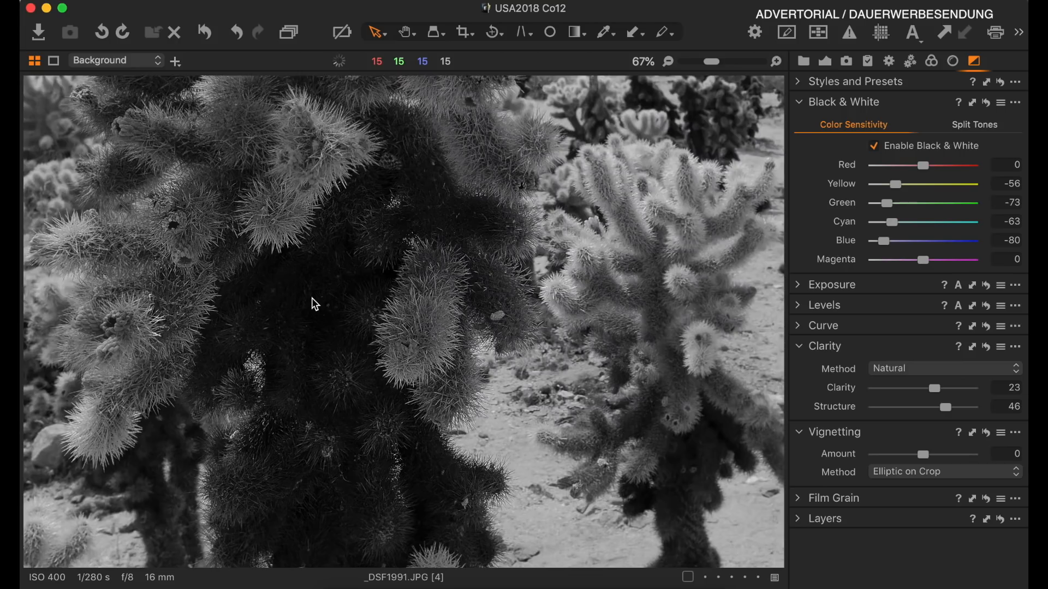